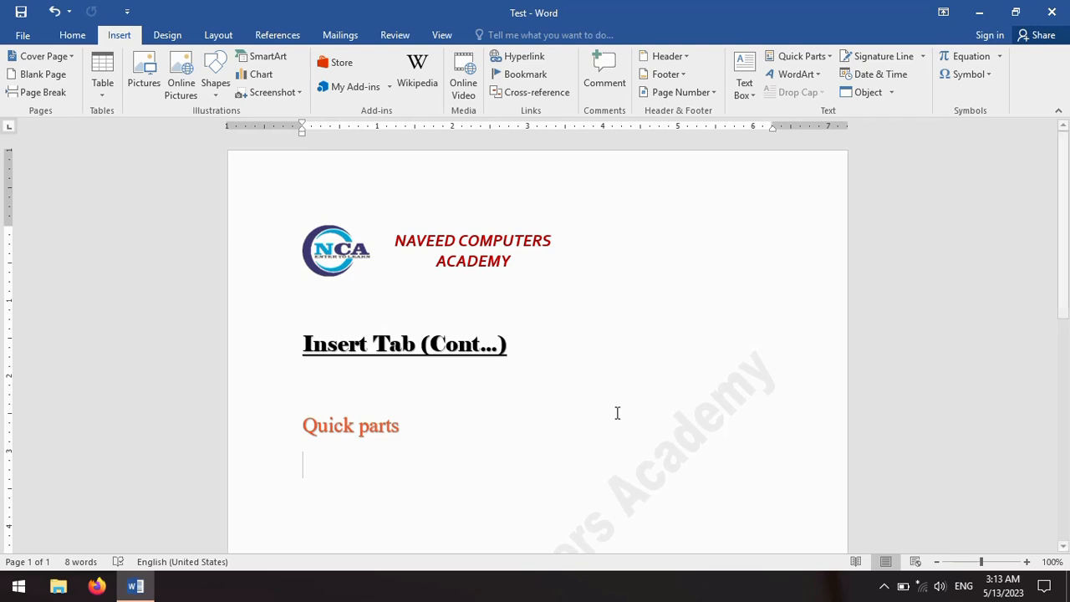
Insert the built-in Blank header and return to the document body
click(685, 56)
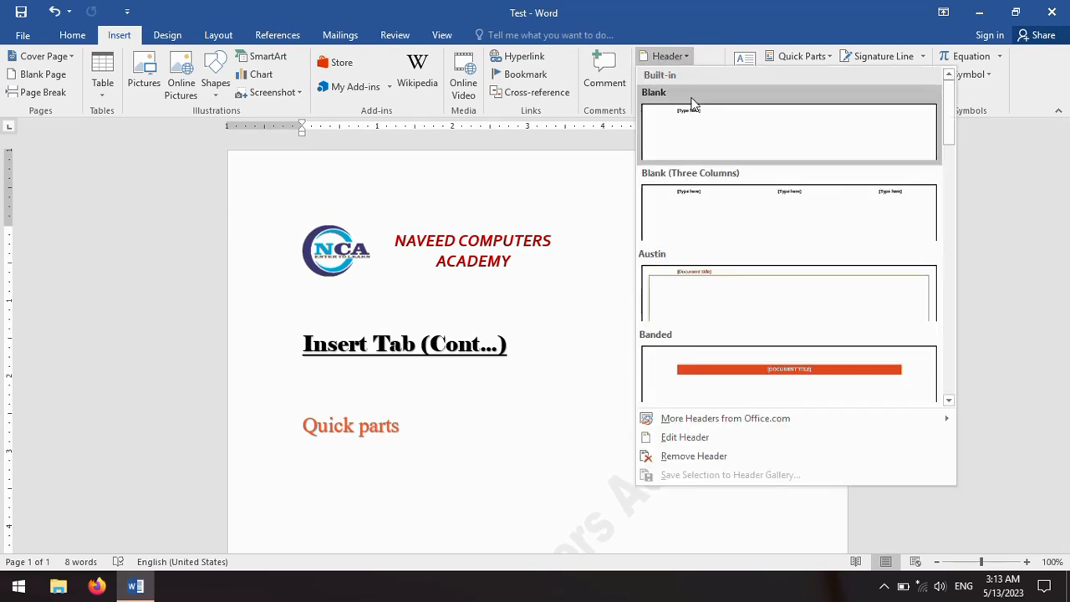
click(747, 143)
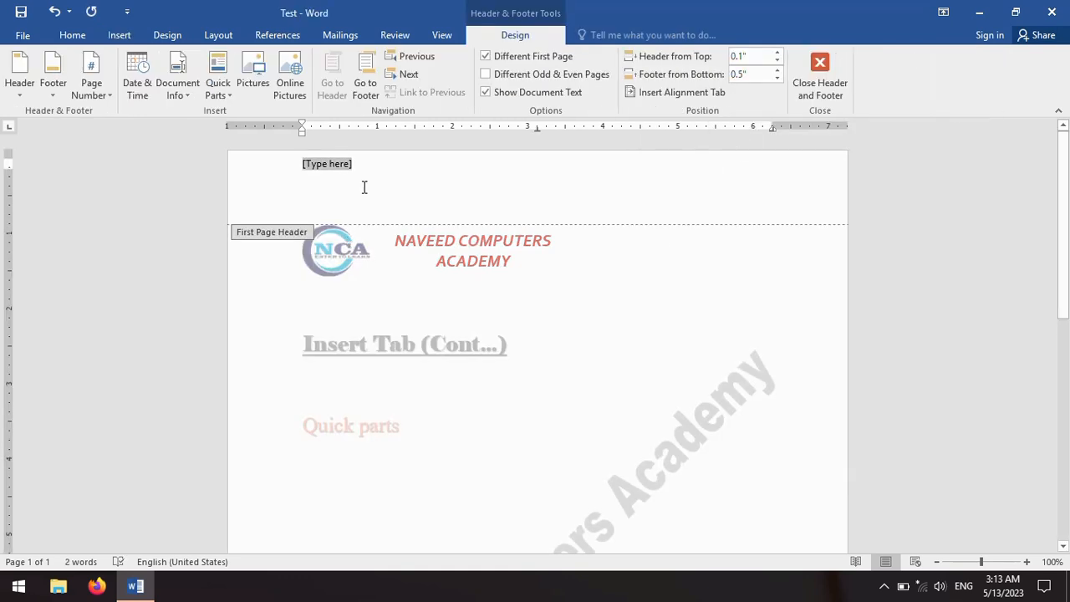
double_click(374, 297)
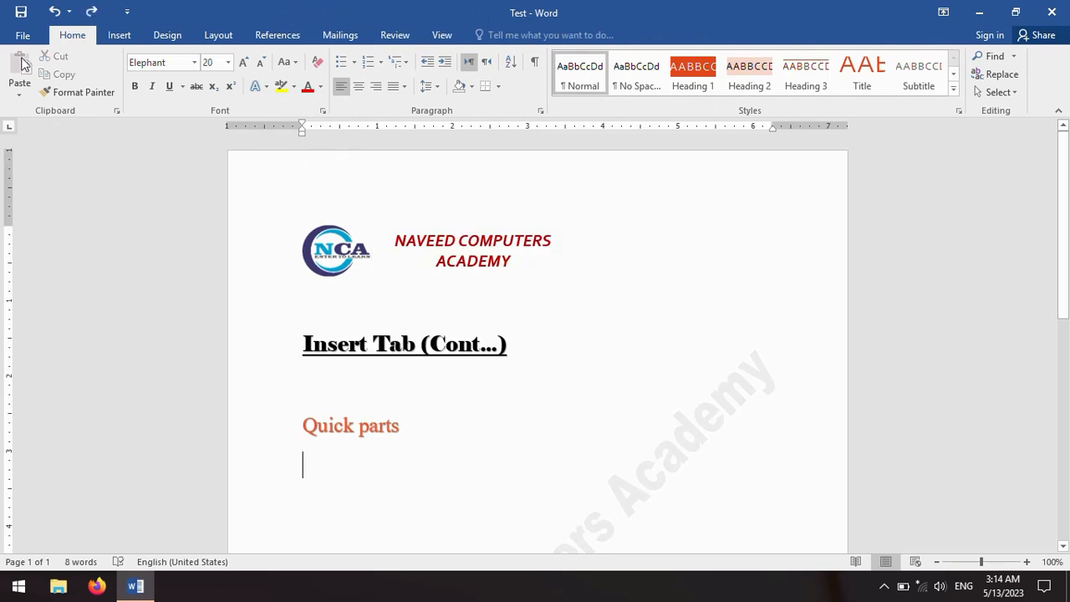
Look at the built-in calendar designs in the Quick Tables gallery
click(132, 39)
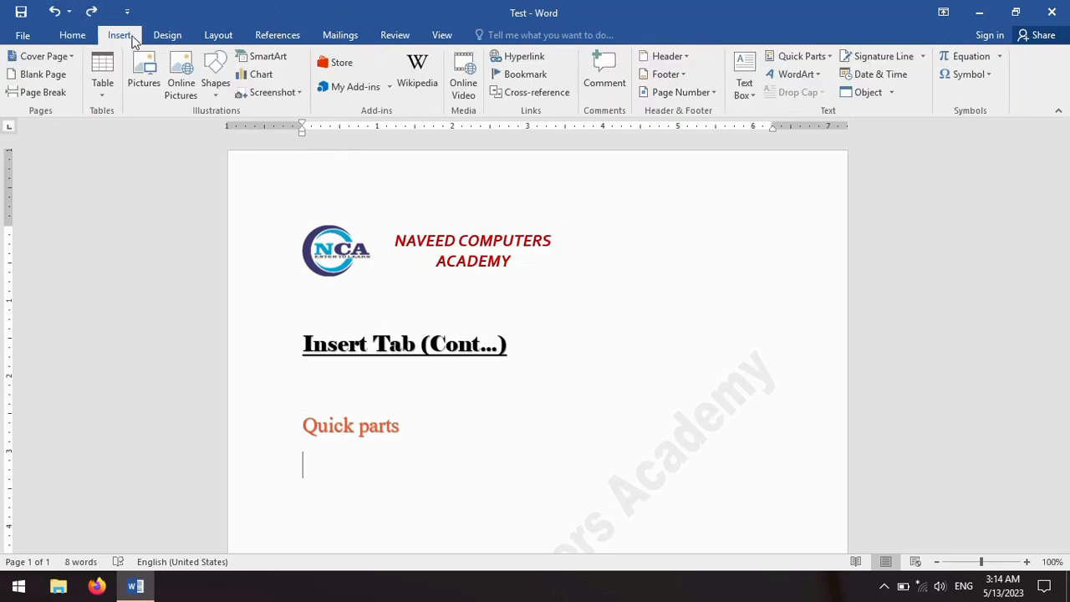
click(102, 74)
mouse_move(232, 329)
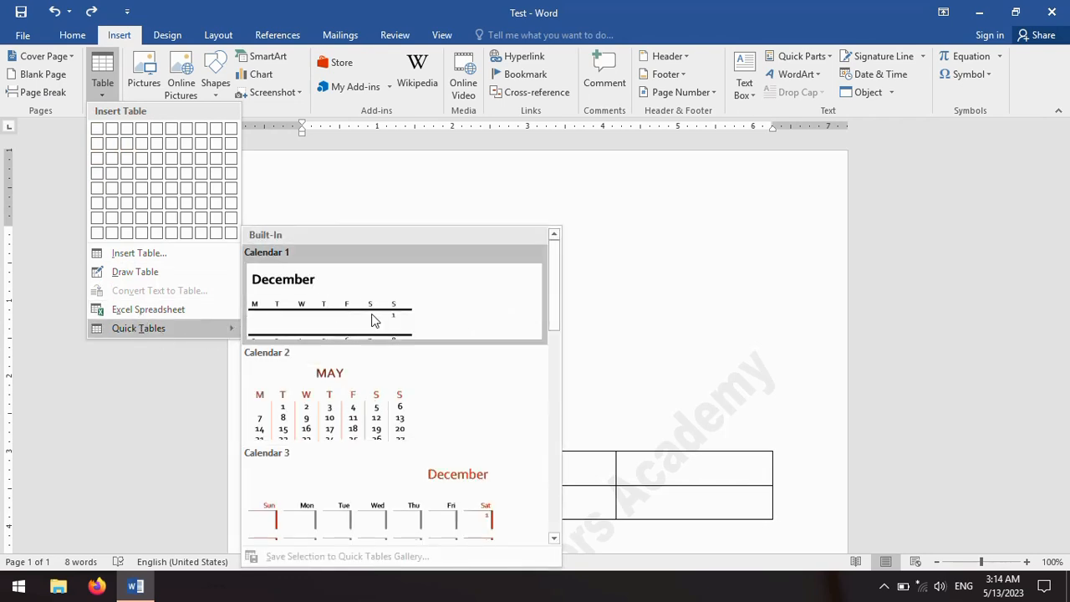
click(681, 77)
click(681, 77)
Look at the ready-made Confidential designs in the watermark gallery
click(167, 34)
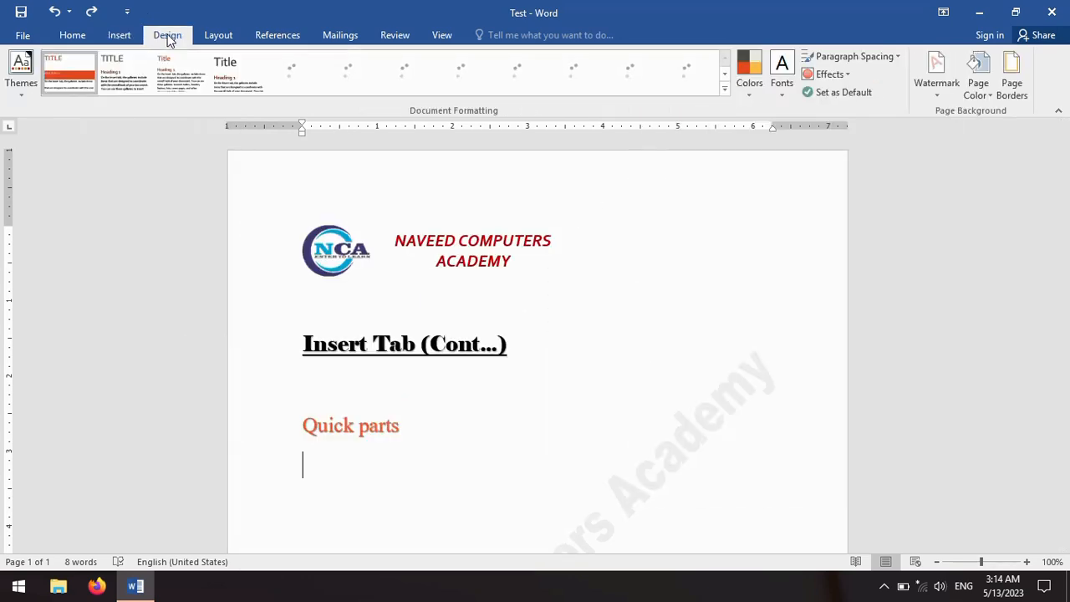
click(938, 96)
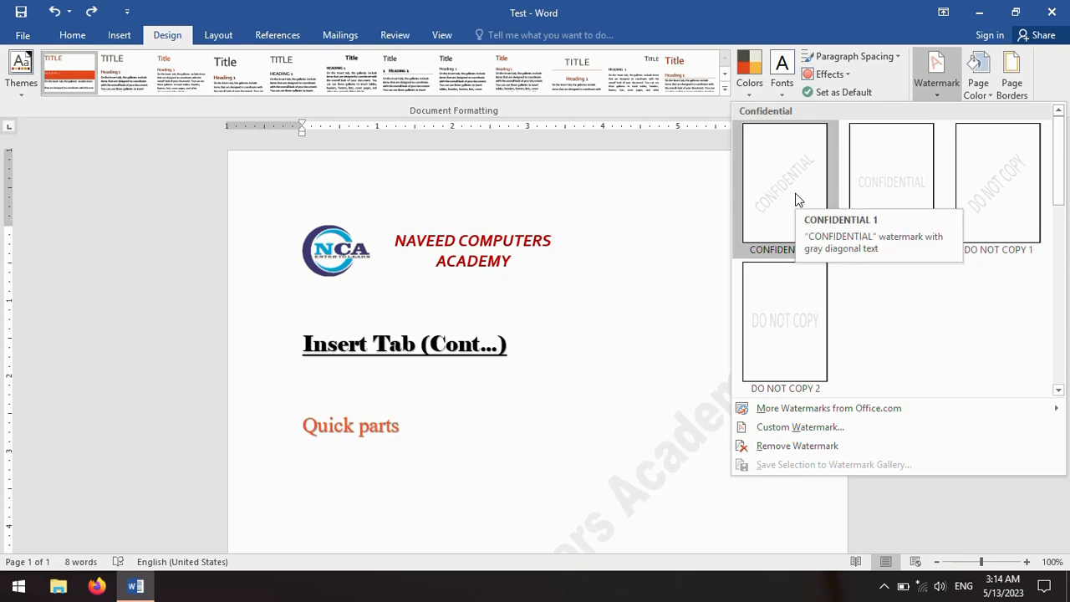
click(614, 321)
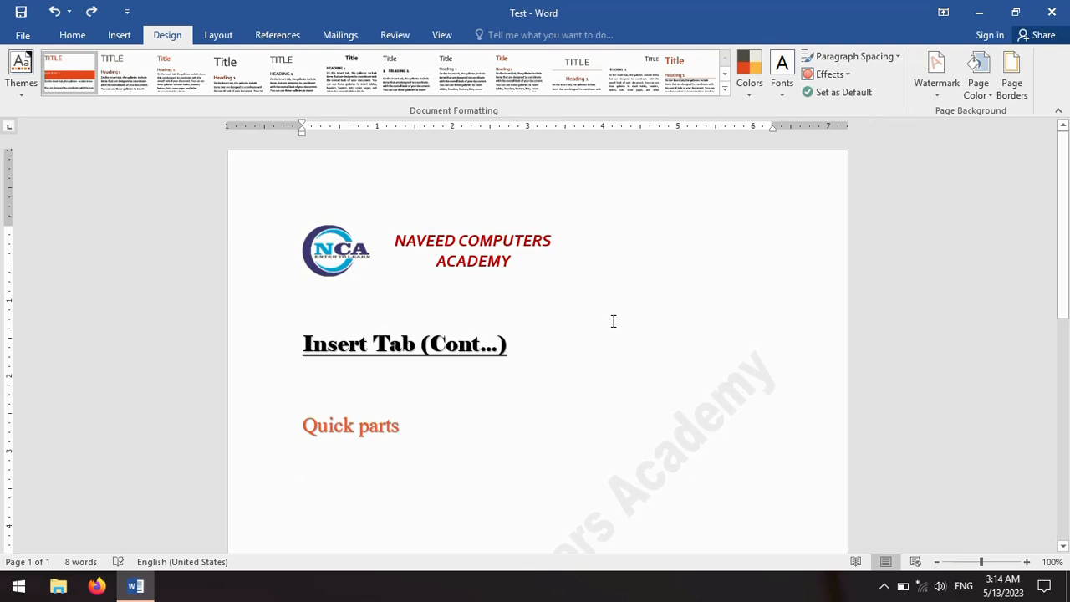
Examine the Quick Parts options, including the AutoText entries, without inserting anything
click(121, 36)
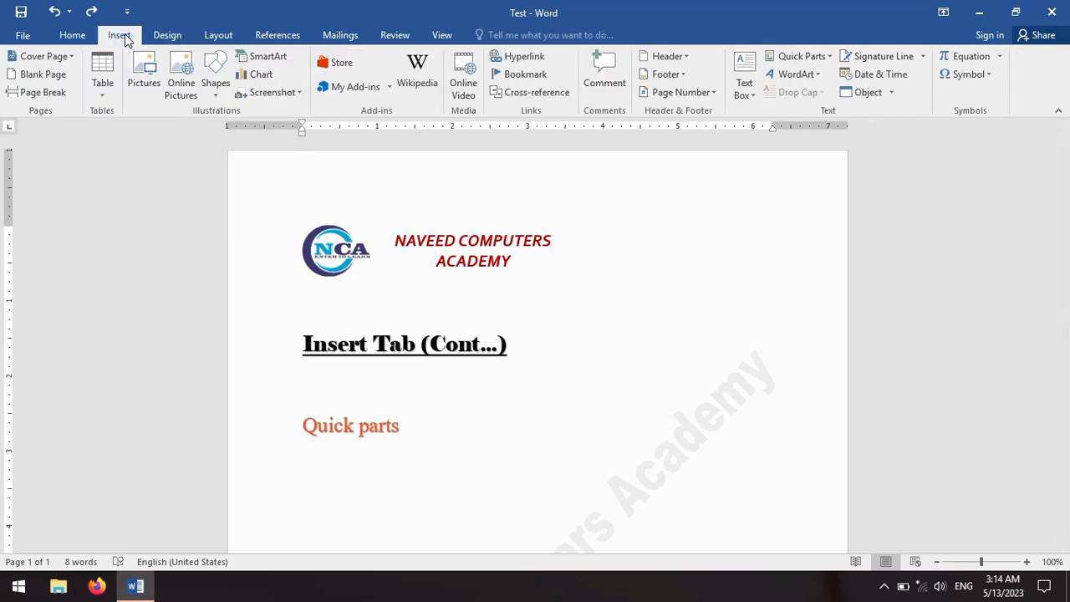
click(826, 60)
mouse_move(820, 79)
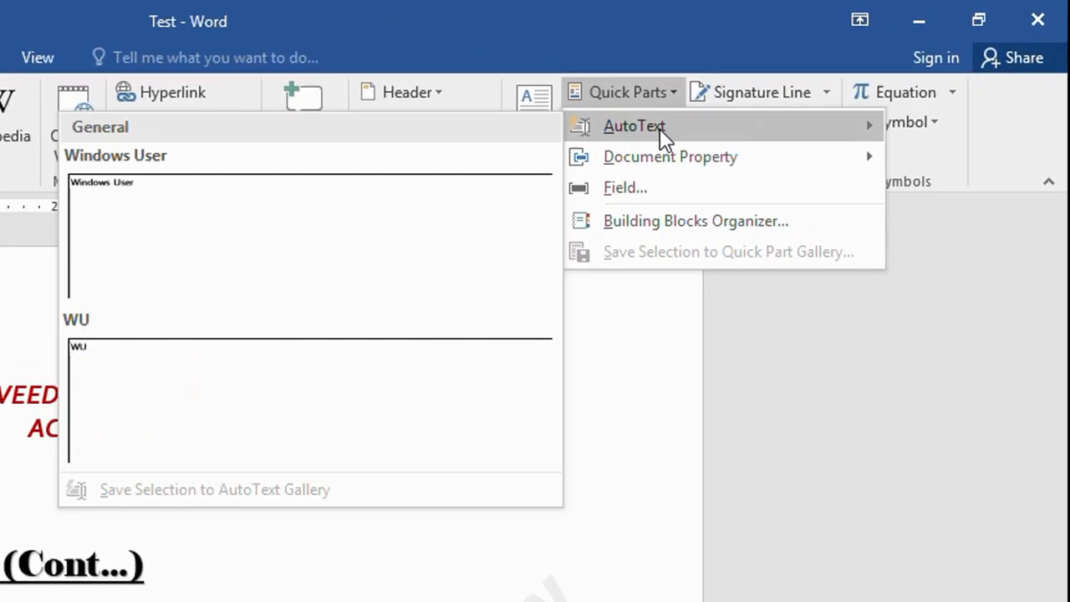
mouse_move(676, 164)
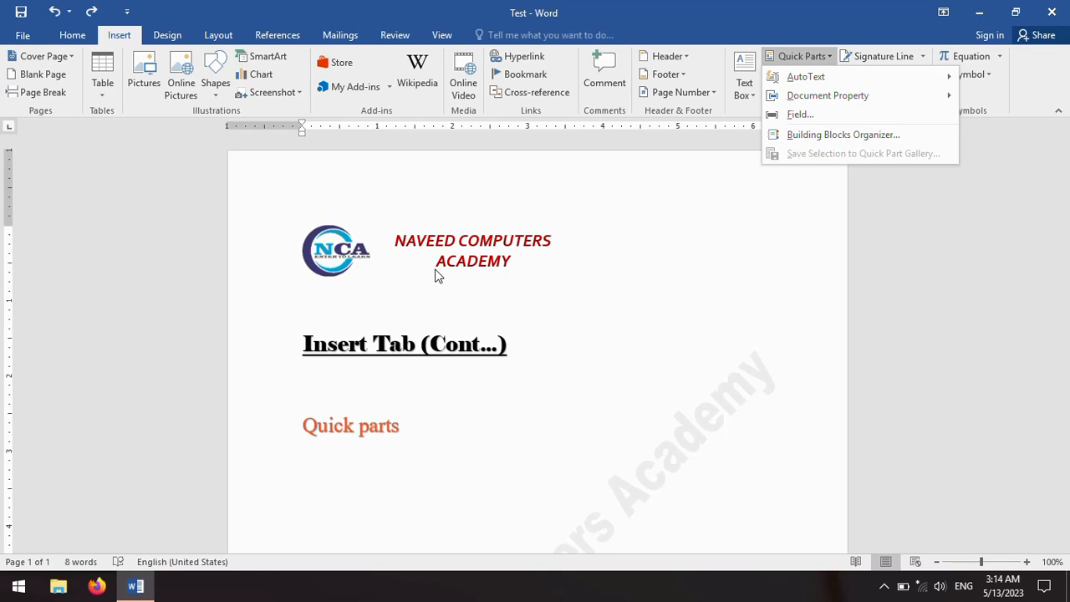
click(360, 304)
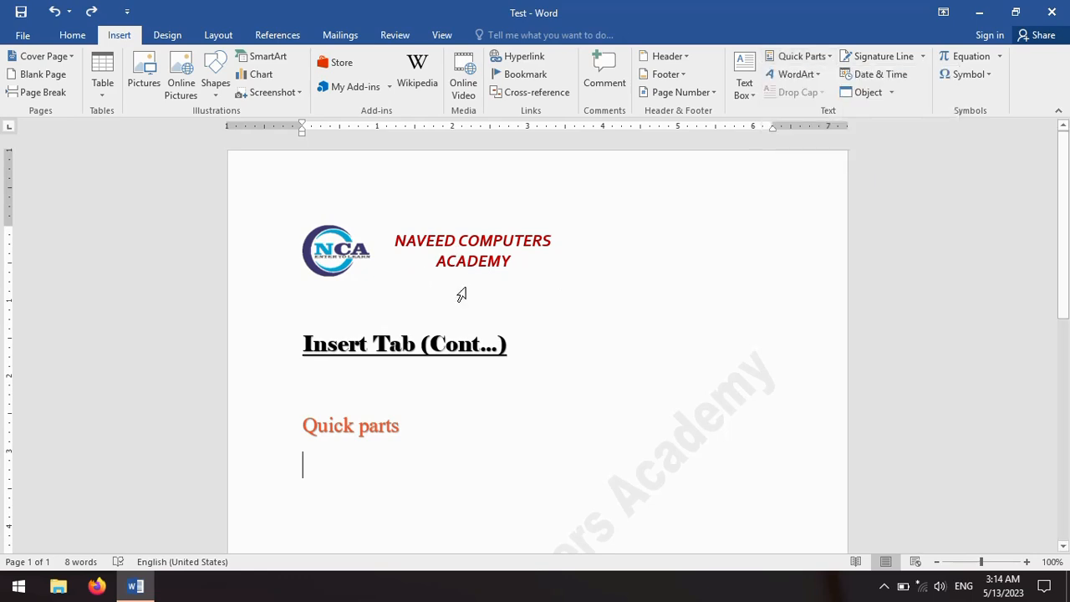
click(333, 251)
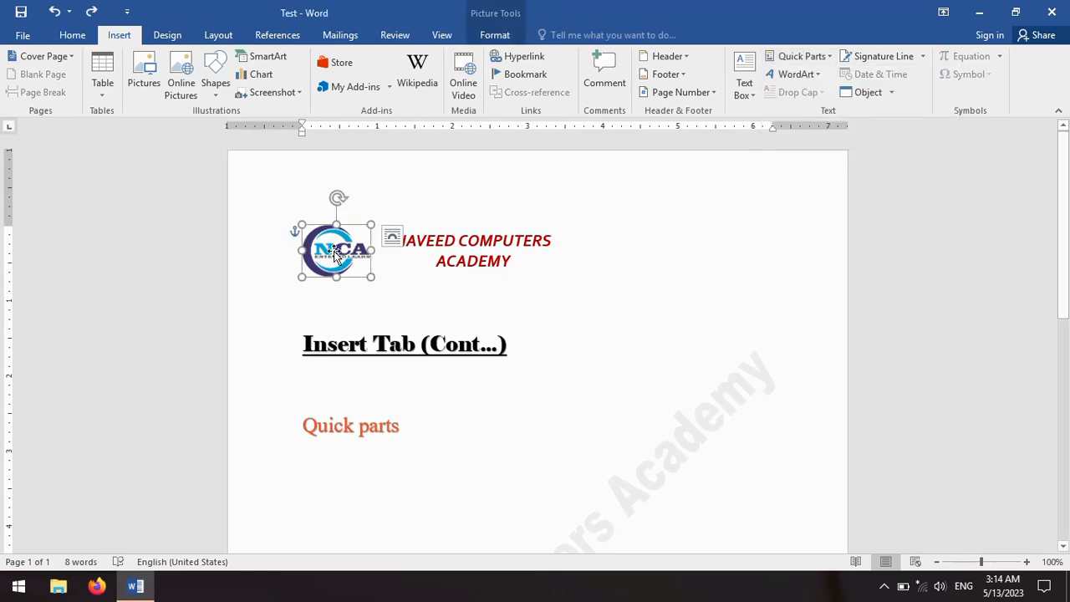
click(481, 247)
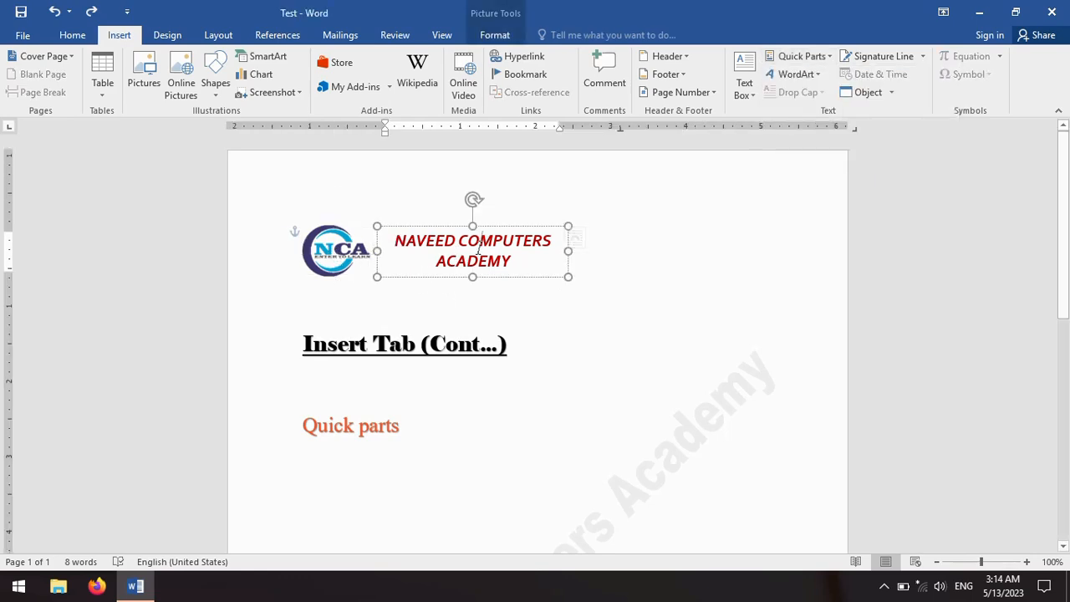
click(281, 299)
Draw a horizontal line about 6.19" long beneath the logo and academy title, and apply the thick gold theme line style
click(216, 87)
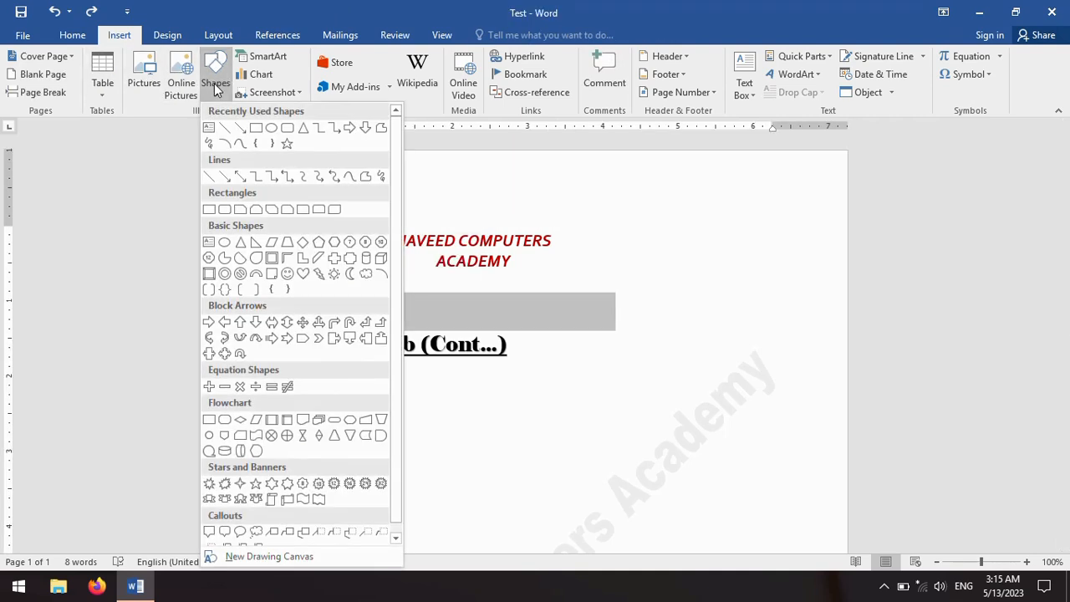
click(225, 127)
drag(307, 289, 773, 289)
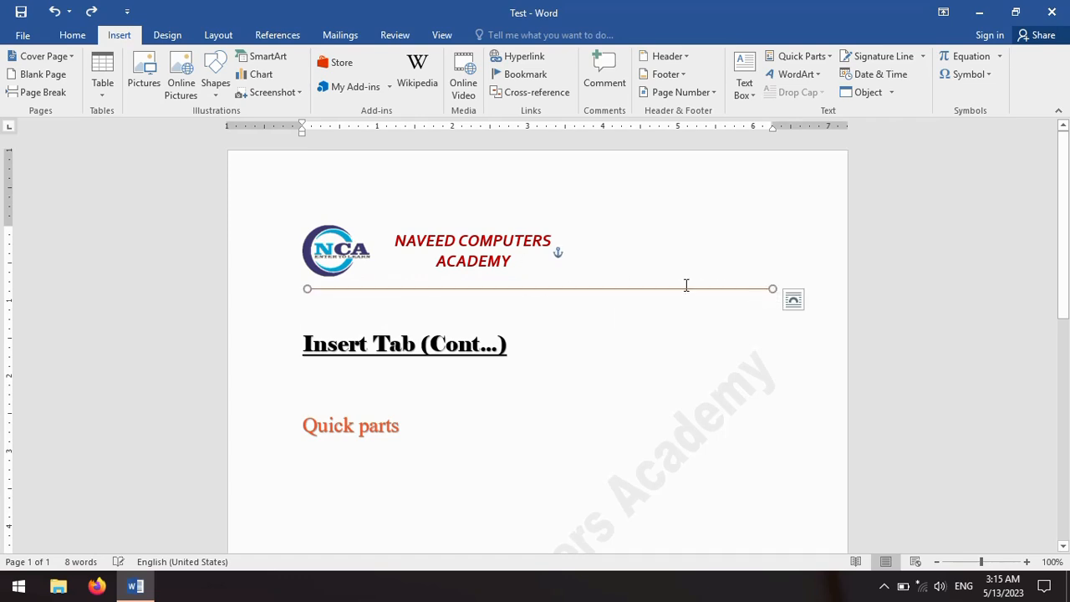
click(336, 87)
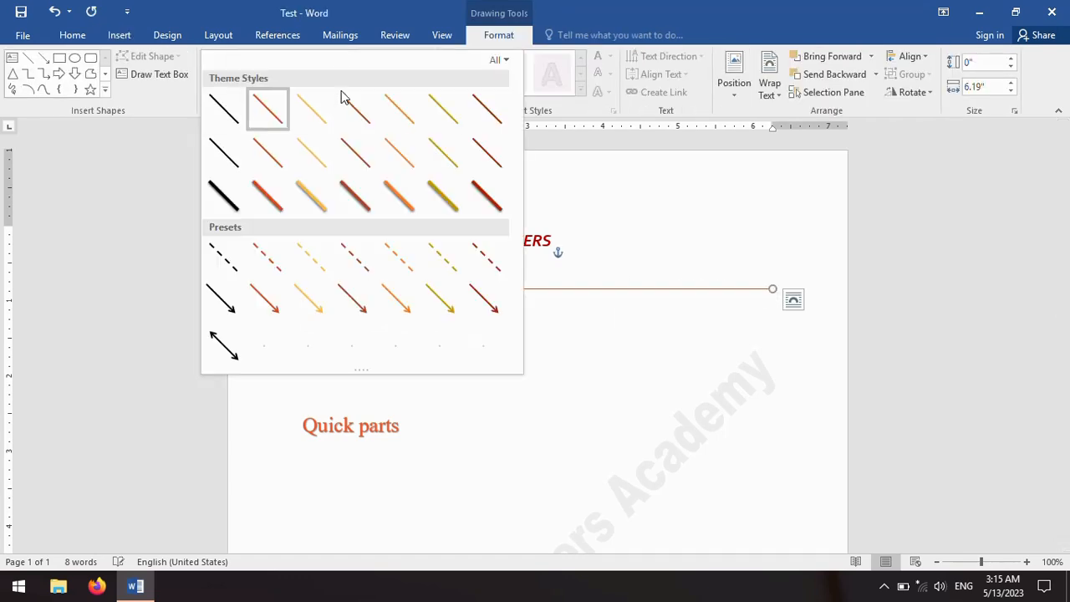
click(323, 199)
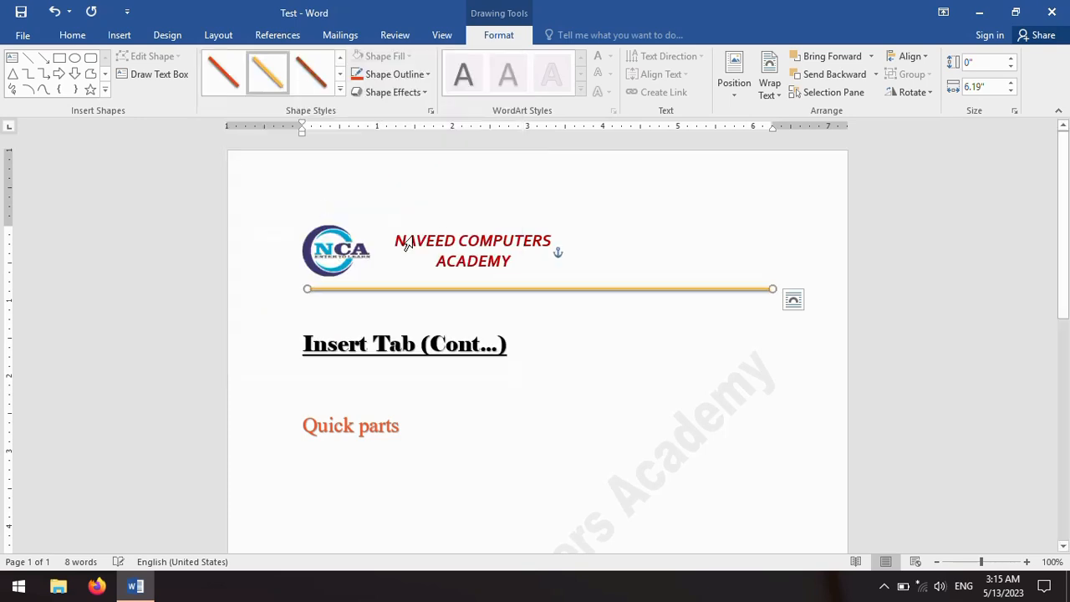
Start saving the logo, academy title and gold line together as a new Quick Part, naming the building block nca
click(264, 275)
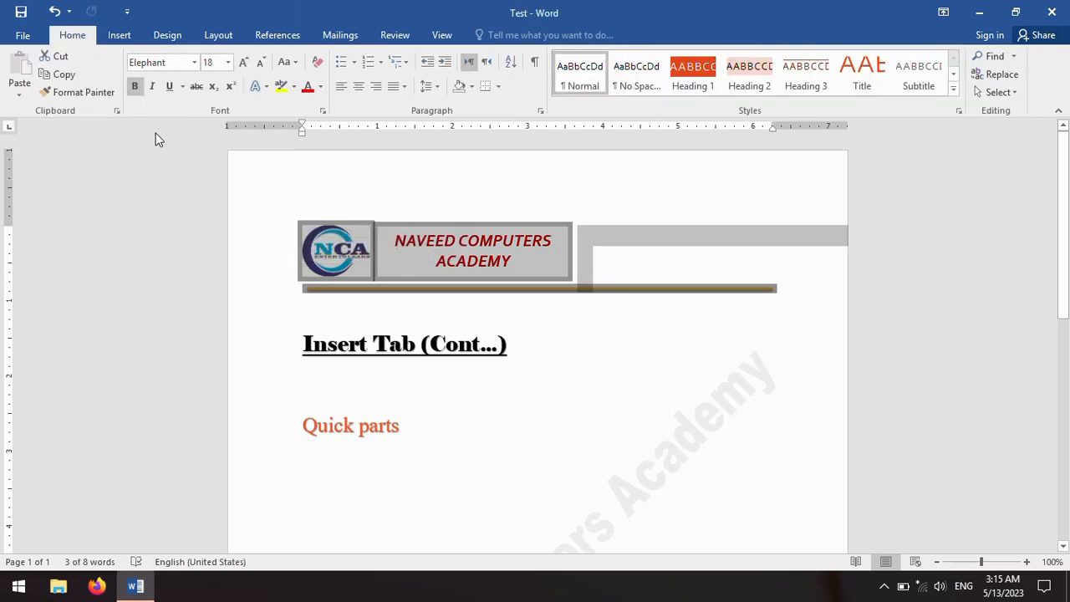
click(119, 35)
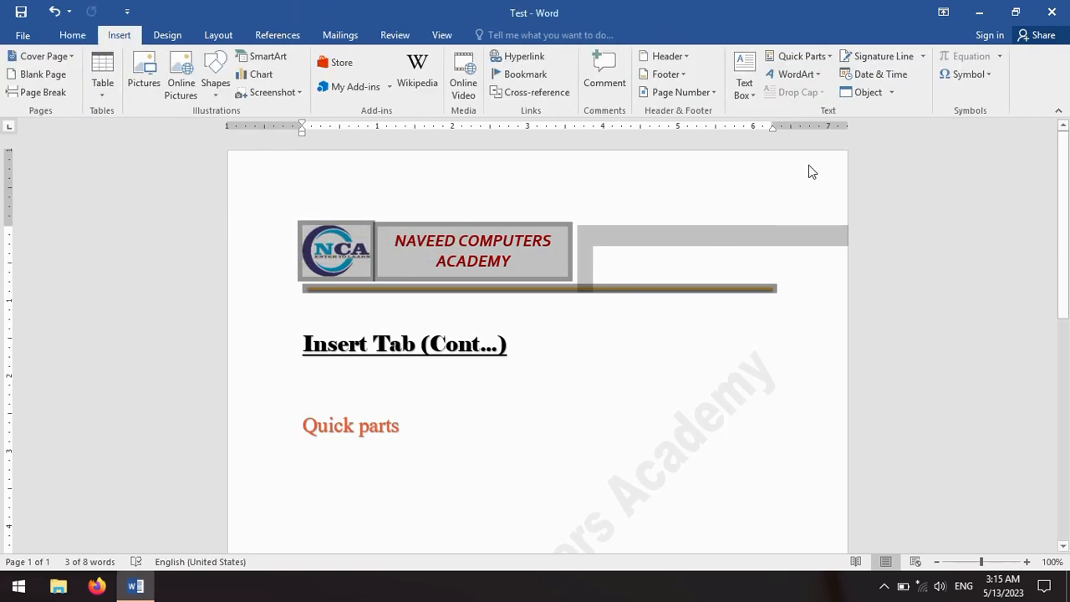
click(828, 57)
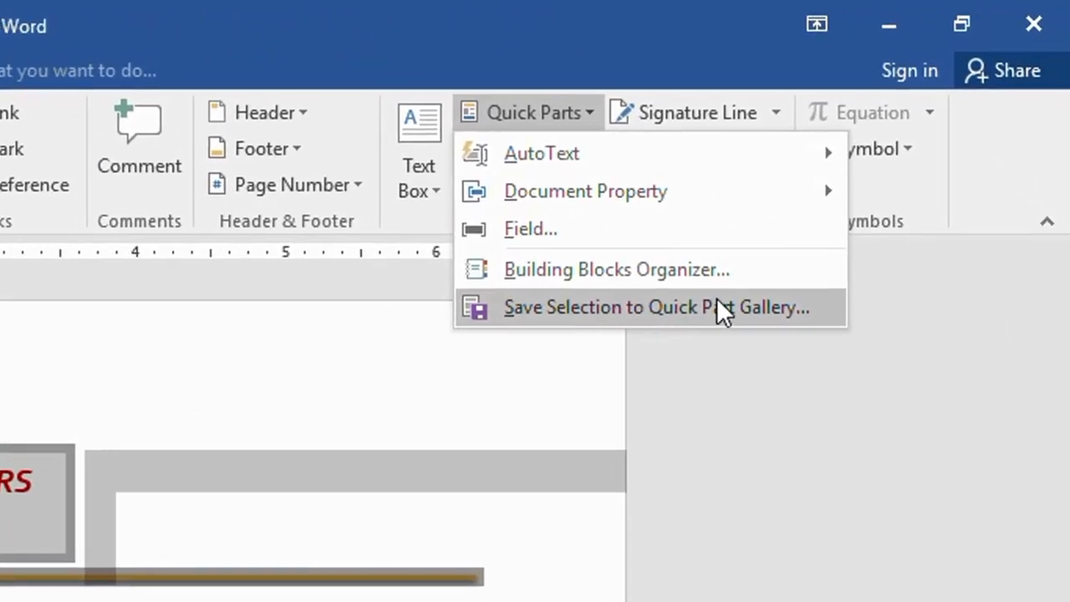
click(661, 305)
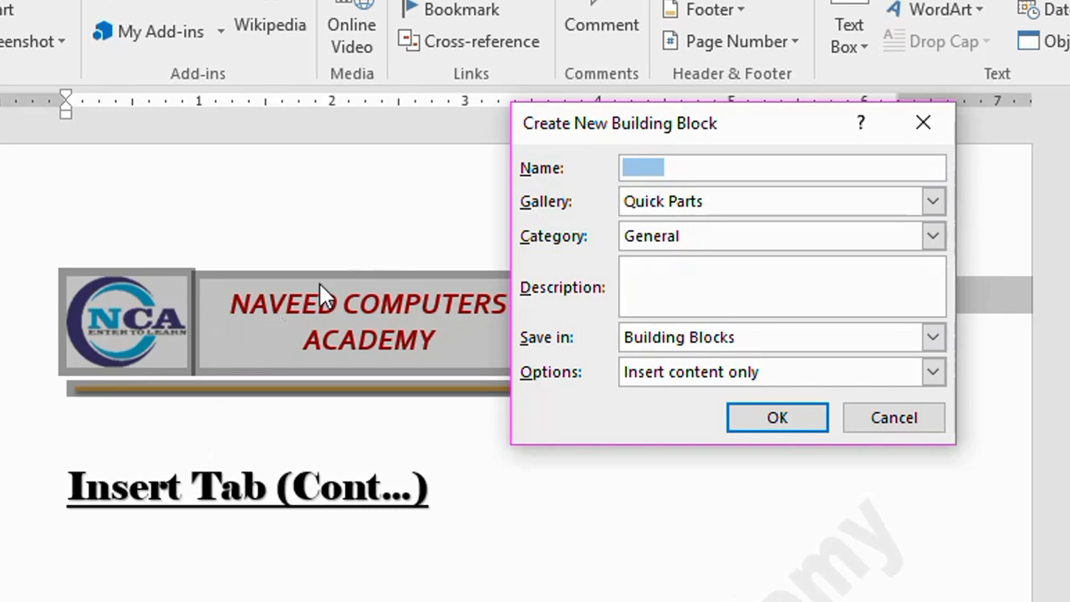
drag(668, 172, 610, 173)
text(nca)
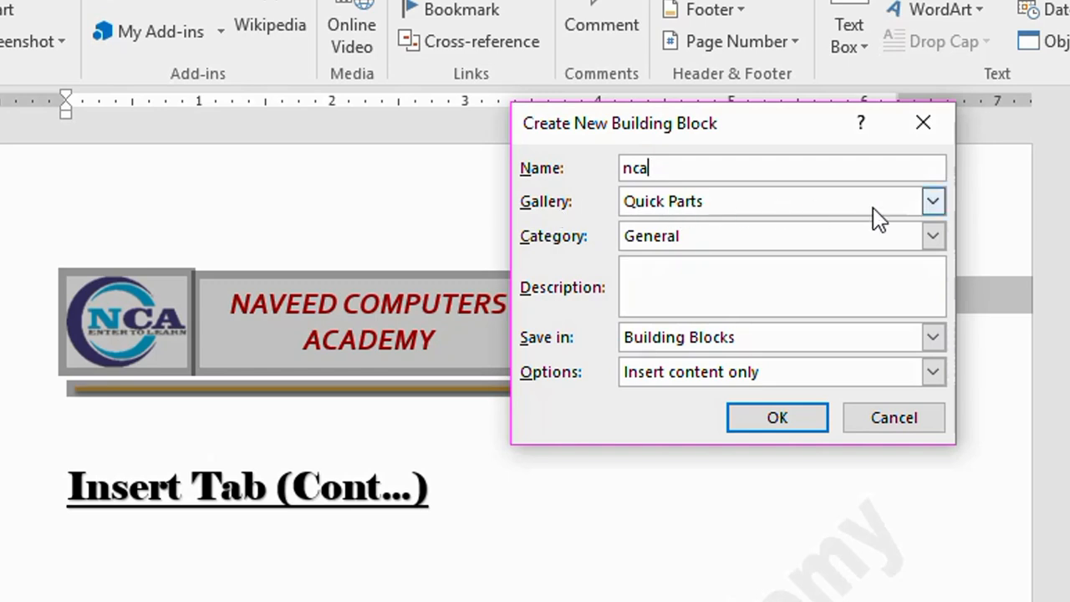
Save the nca building block in the Quick Parts gallery under the General category
click(934, 202)
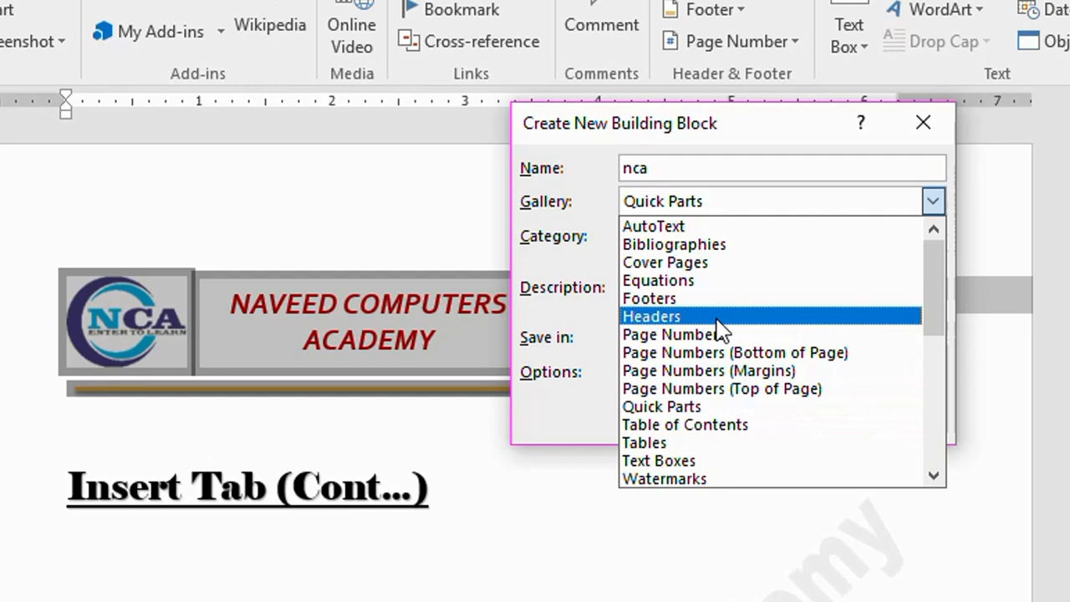
click(810, 205)
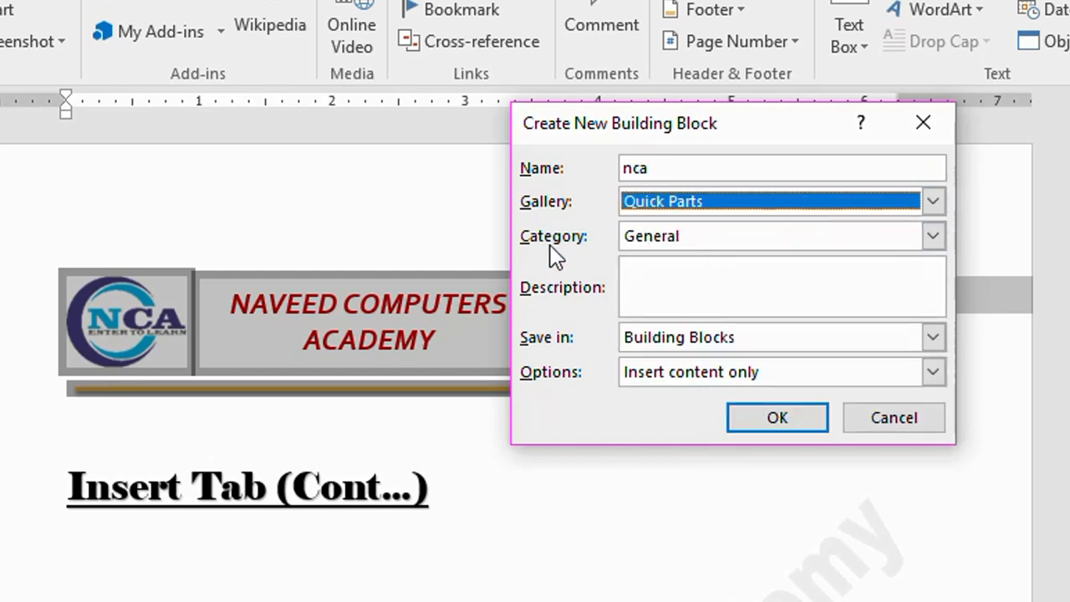
click(927, 243)
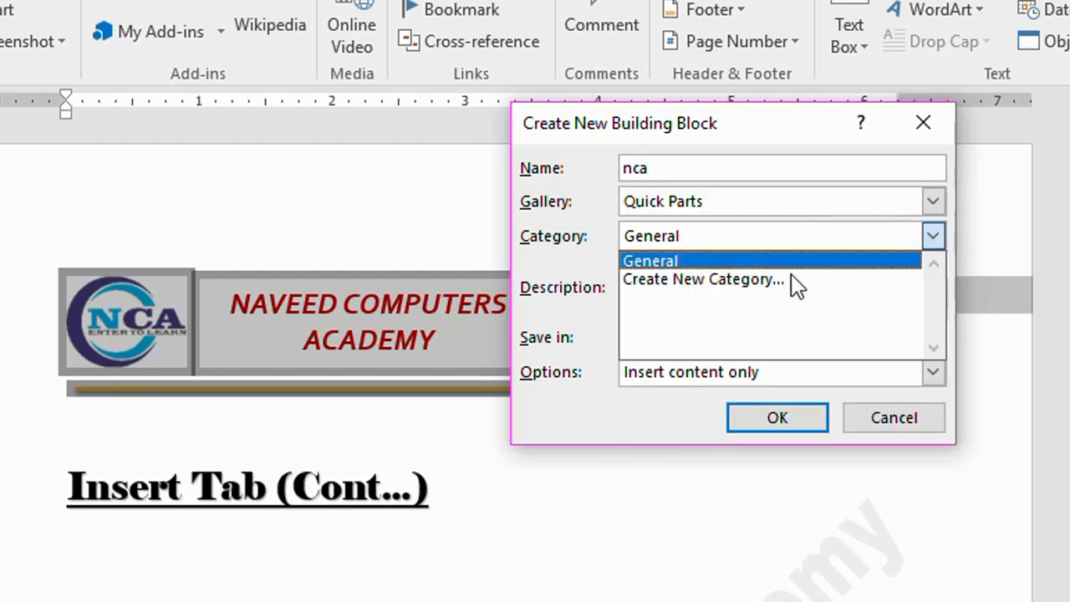
click(724, 260)
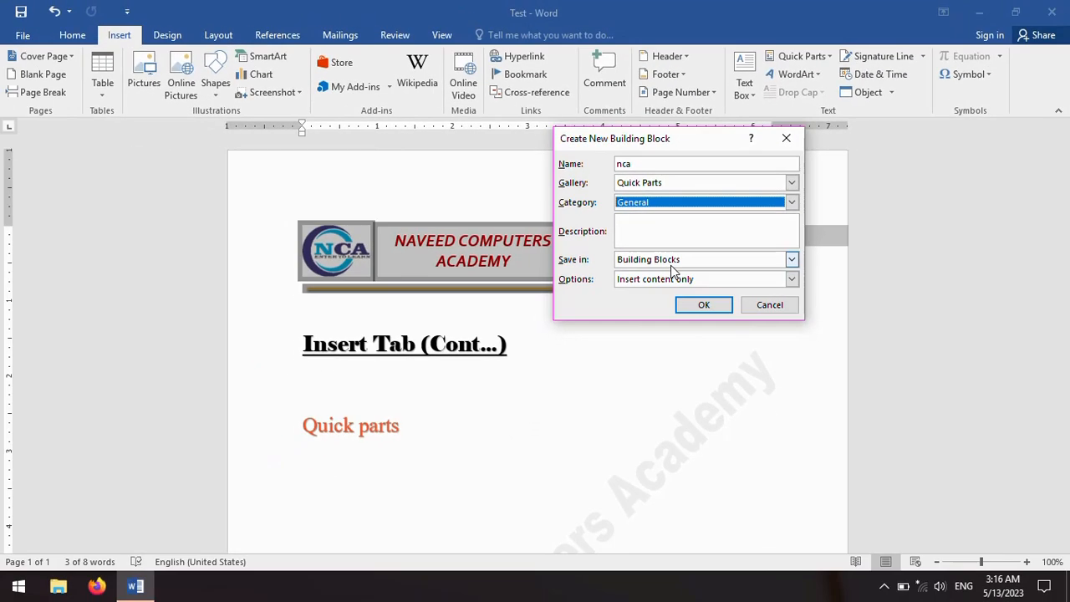
click(701, 306)
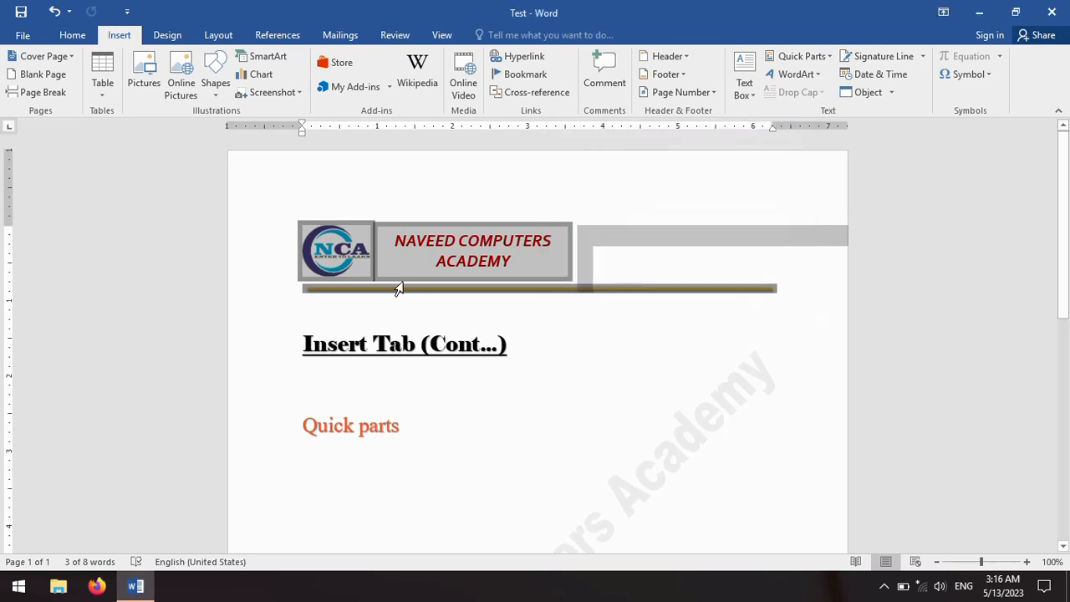
Check the letterhead's title, logo and line against the nca entry in the Quick Parts gallery
click(407, 261)
click(312, 253)
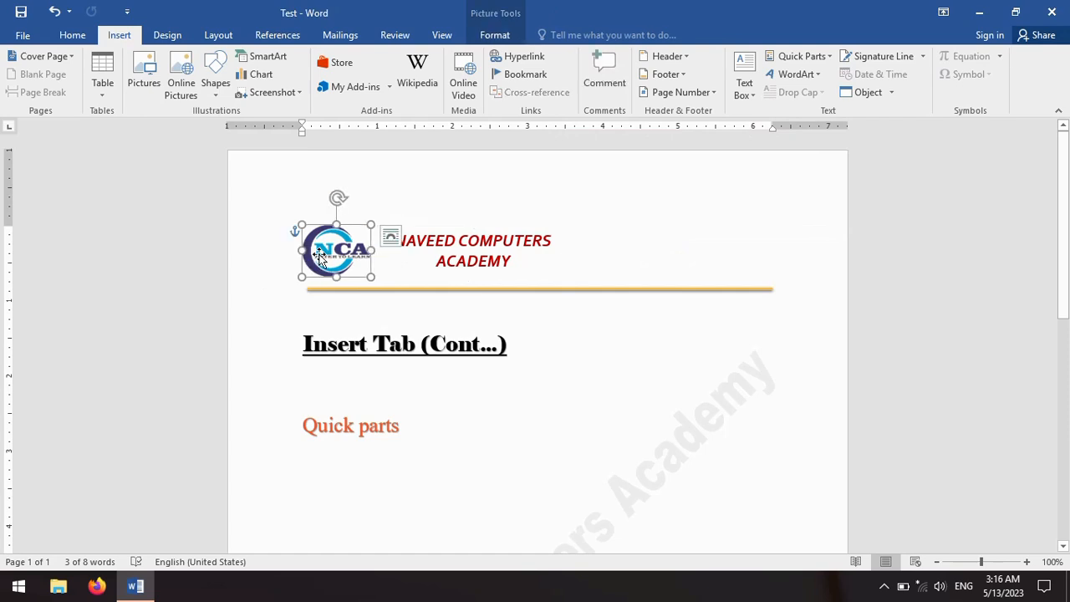
click(408, 289)
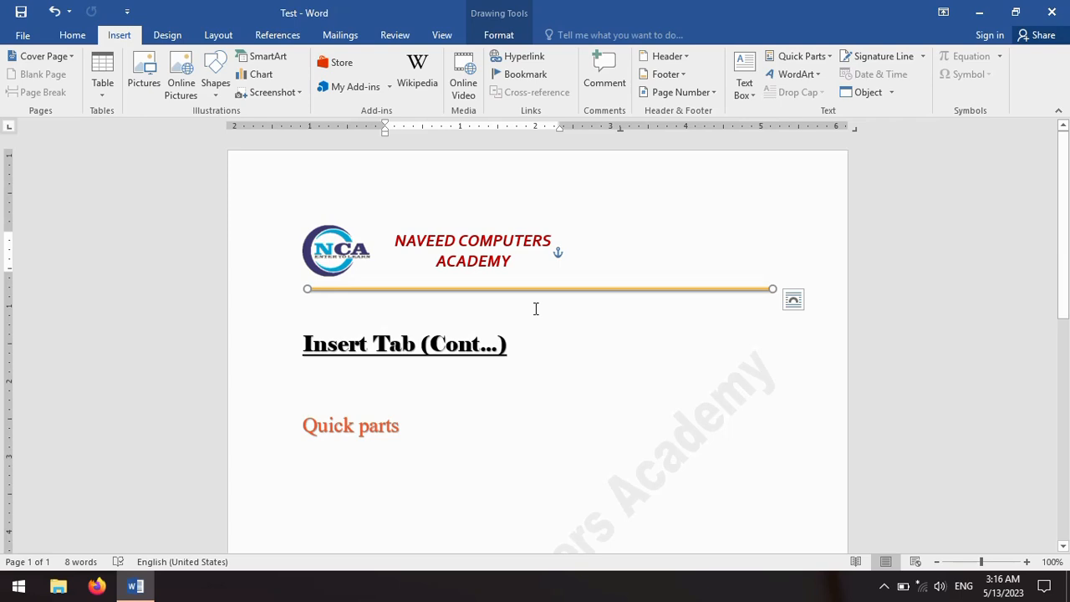
click(833, 60)
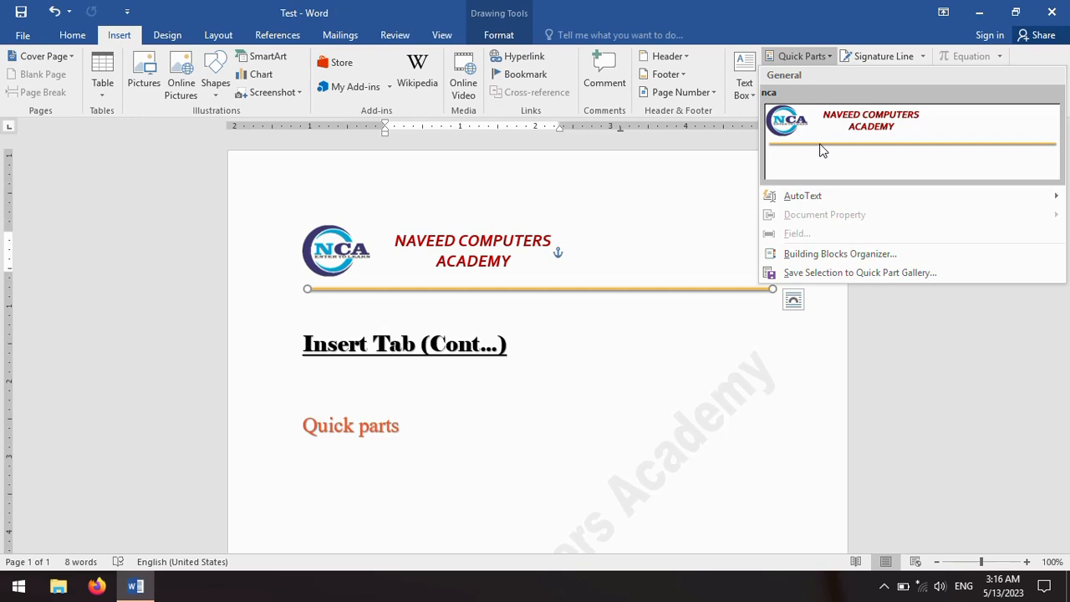
Create a new blank document
click(25, 36)
click(25, 36)
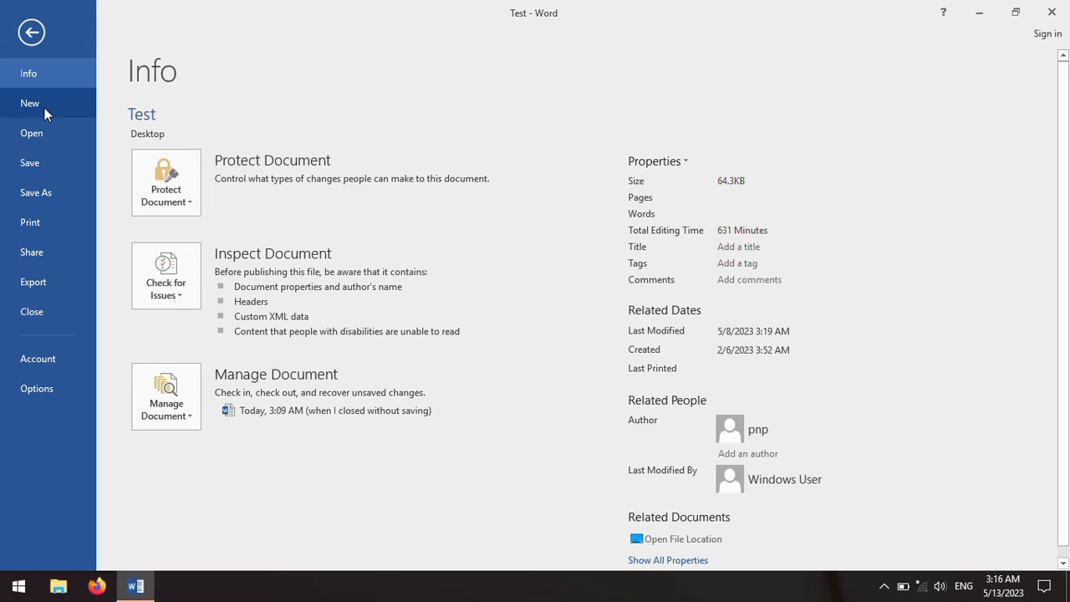
click(44, 108)
key(Escape)
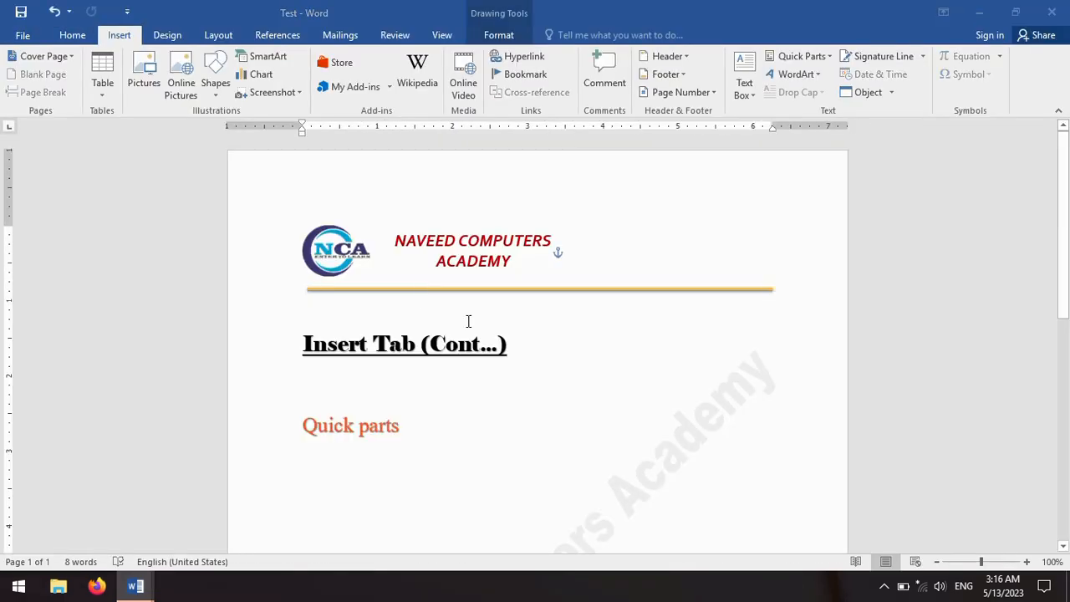
Insert the nca letterhead from the Quick Parts gallery into the new blank document
click(119, 36)
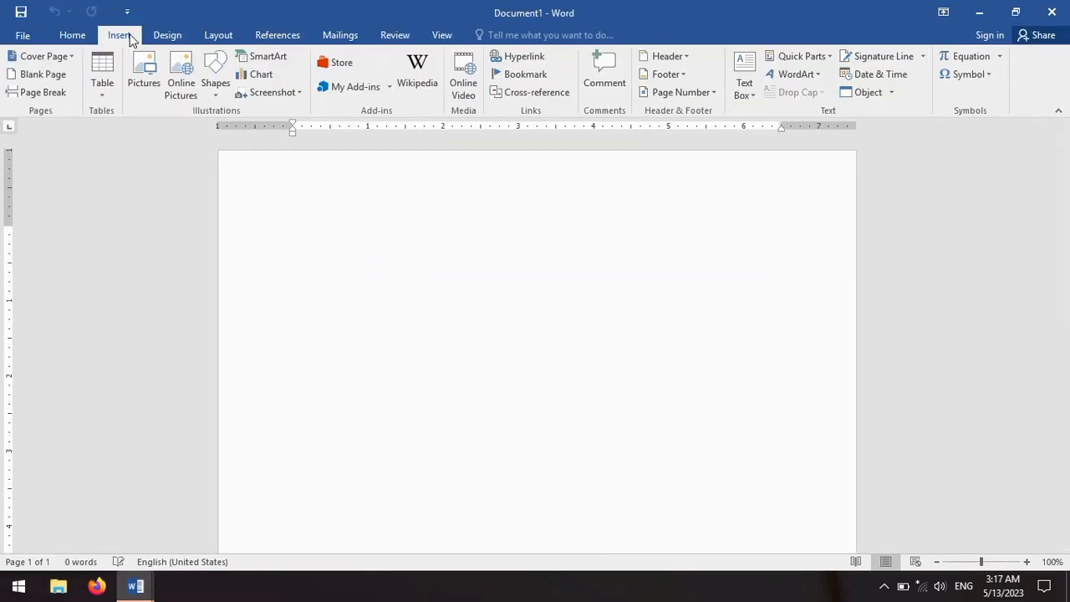
click(824, 59)
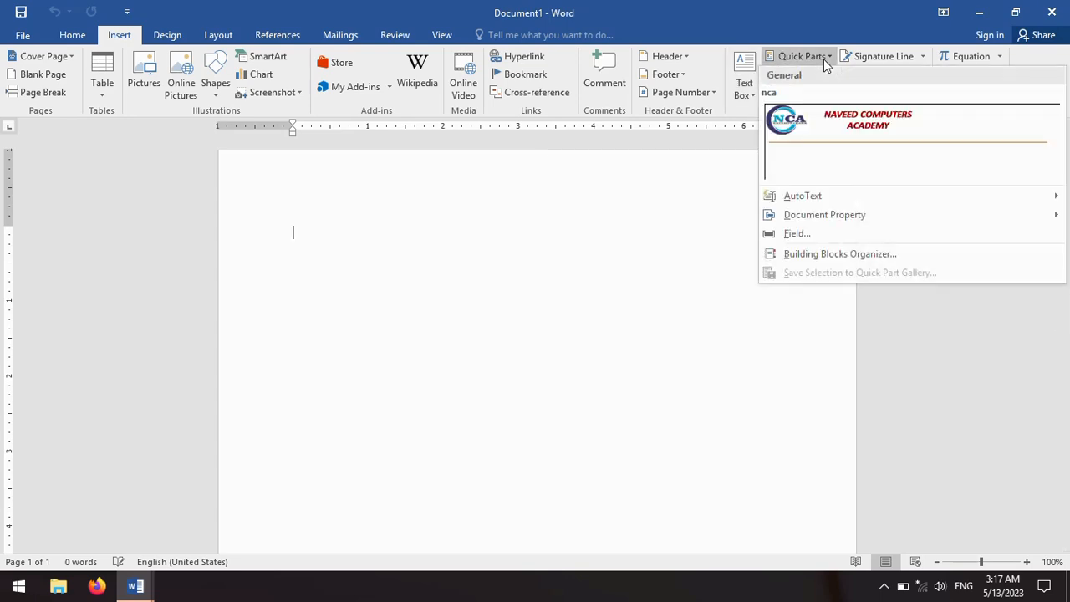
click(846, 133)
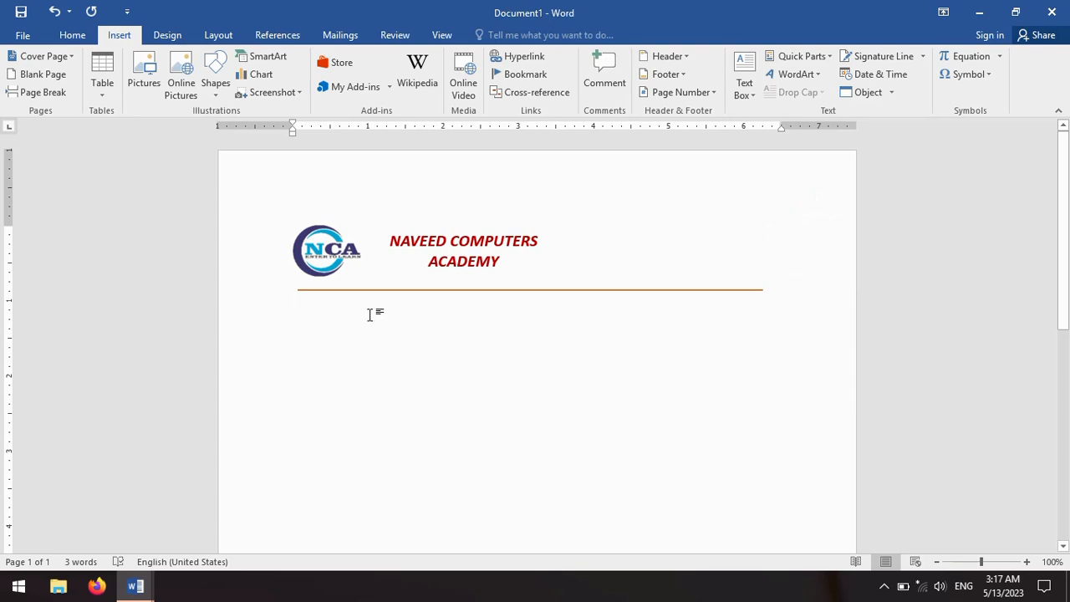
Insert a second nca letterhead below the first by expanding its building block name, and close the document without saving
key(Return)
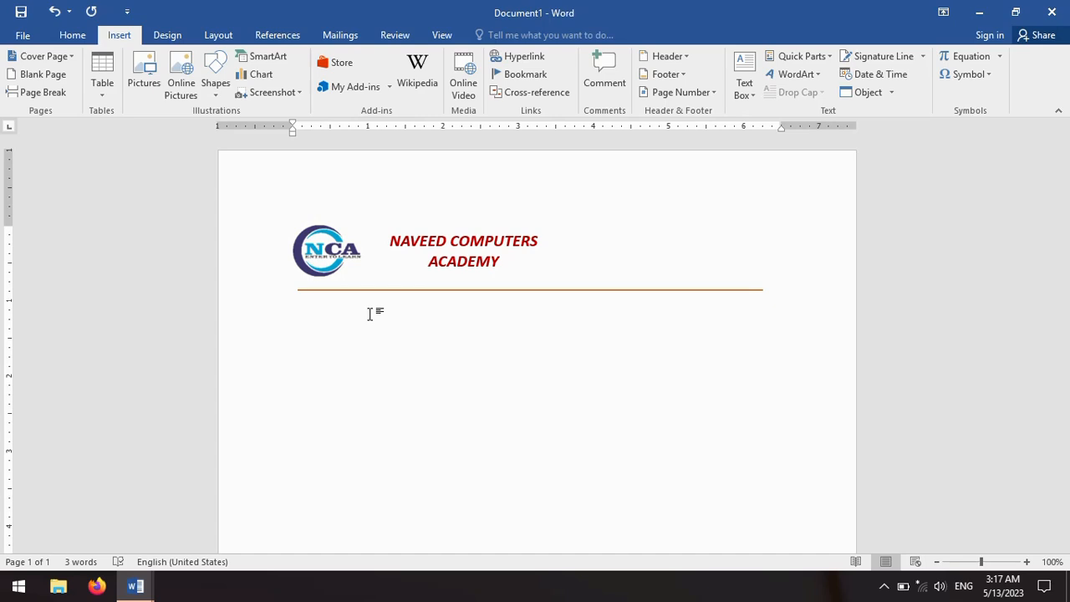
text(nca)
key(F3)
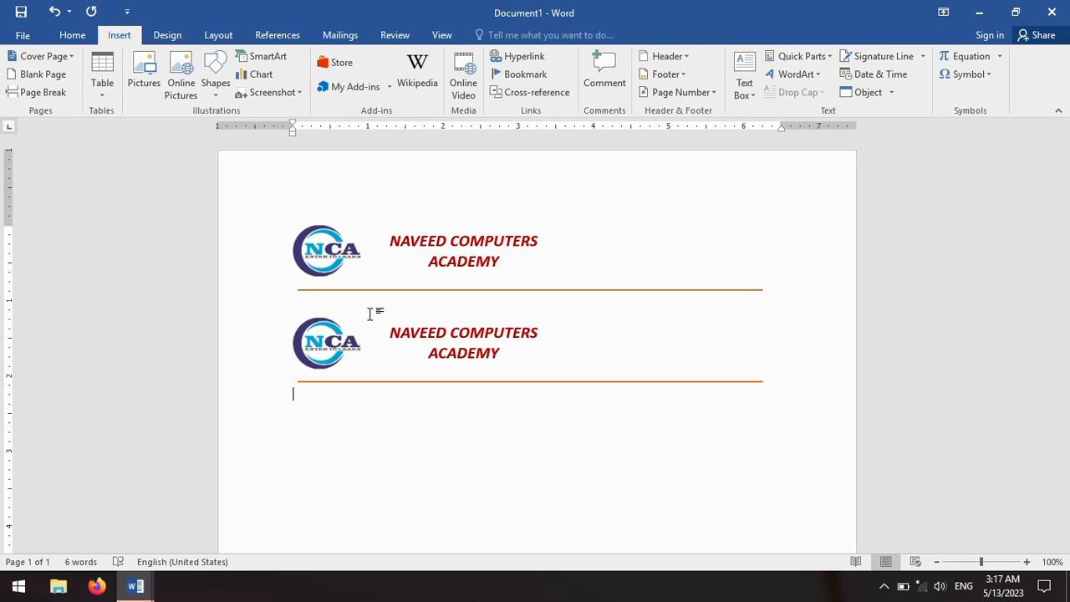
click(1051, 12)
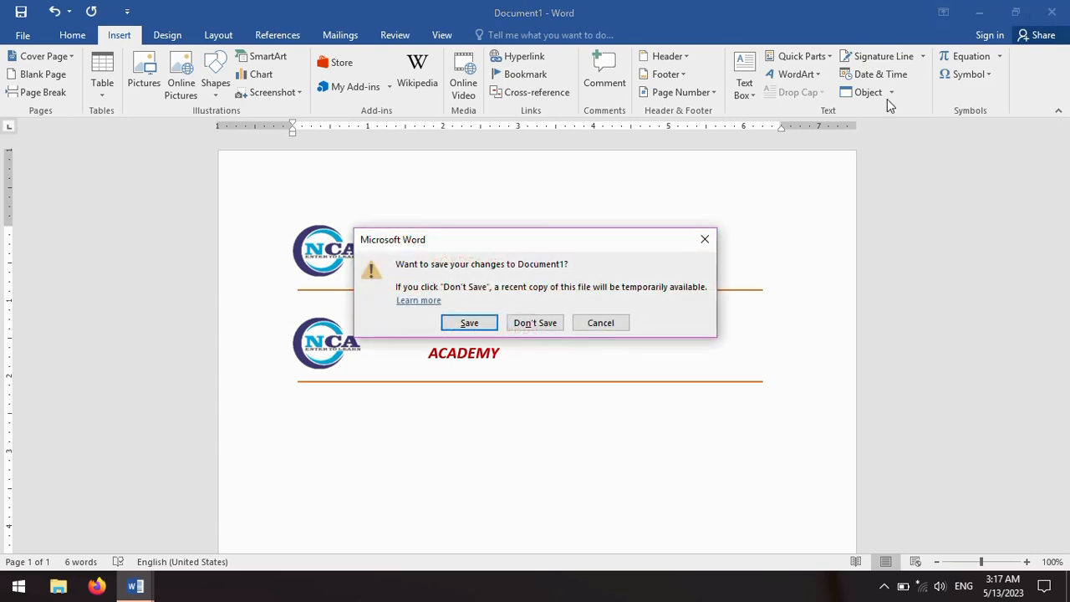
click(545, 324)
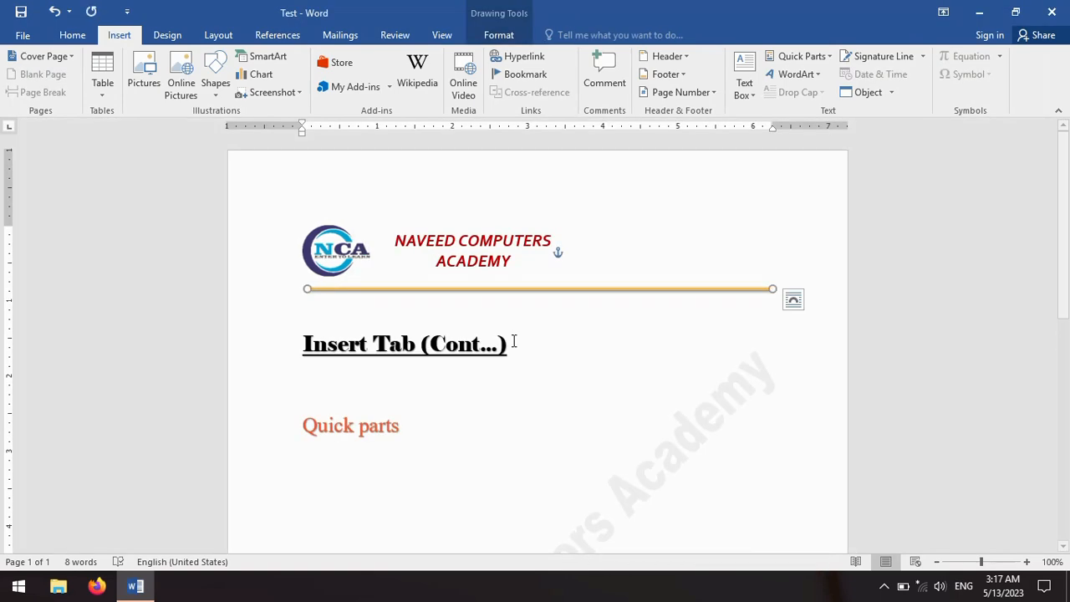
Start saving the heading "Insert Tab (Cont...)" as a new Quick Part, naming the building block Insert
drag(530, 351, 309, 353)
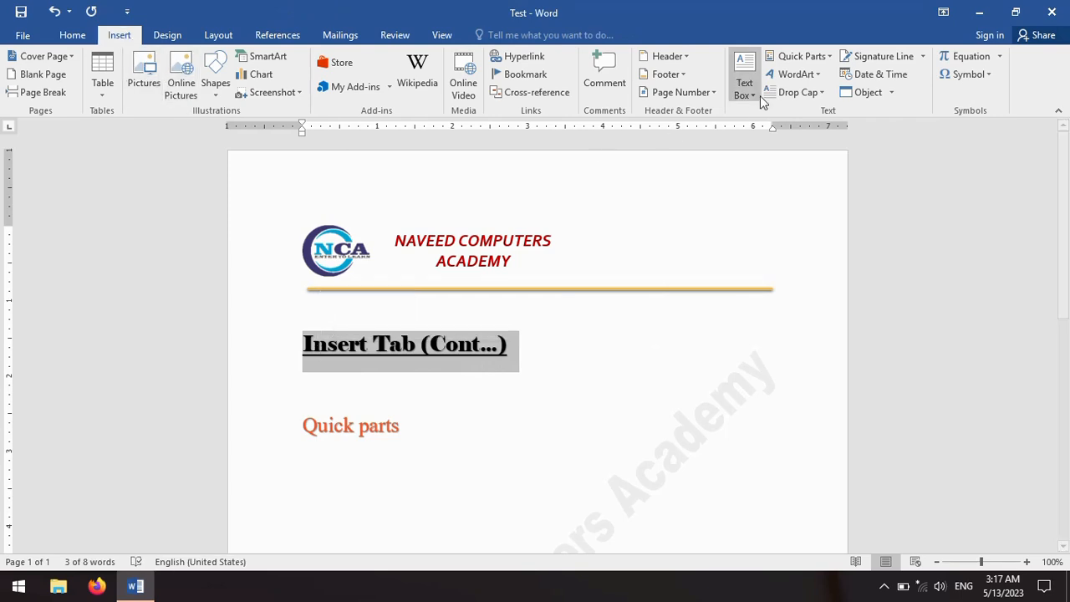
click(800, 56)
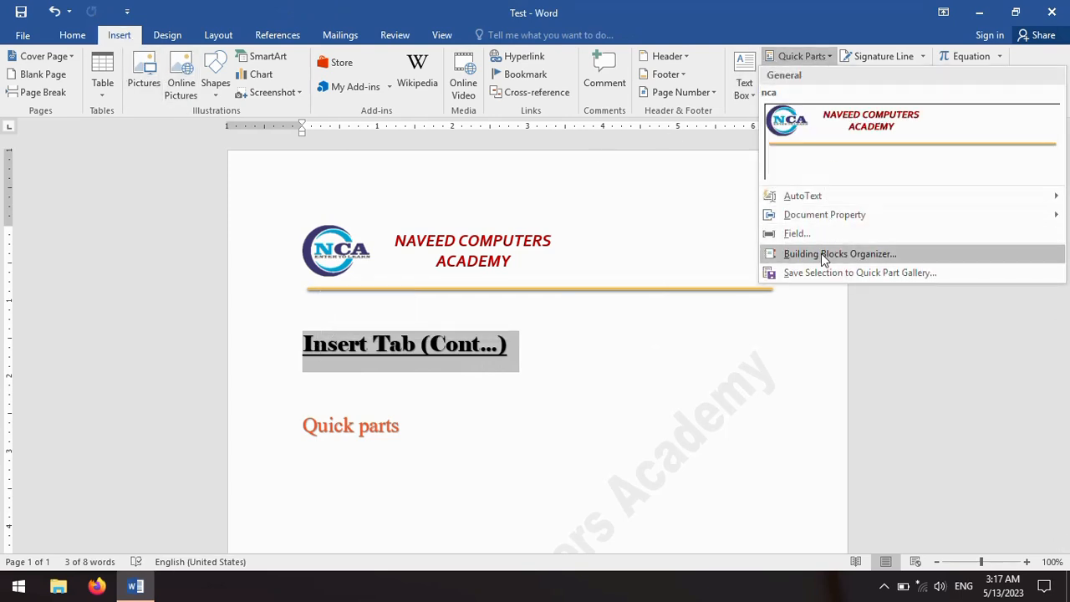
click(844, 273)
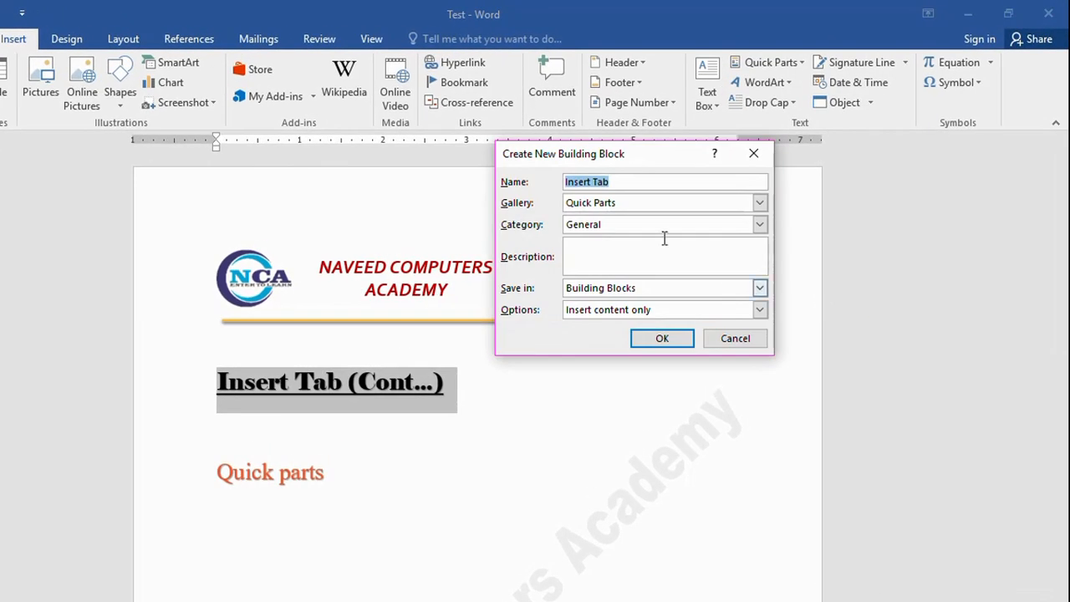
drag(648, 150, 615, 153)
click(582, 185)
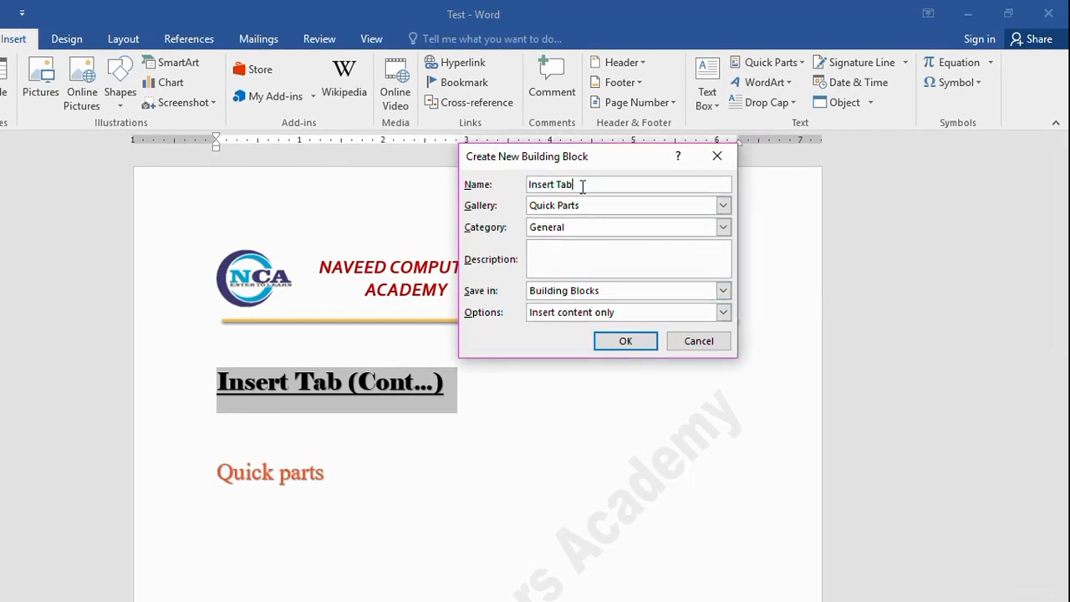
key(BackSpace)
key(BackSpace)
Save the Insert building block in the Headers gallery under the General category
click(724, 205)
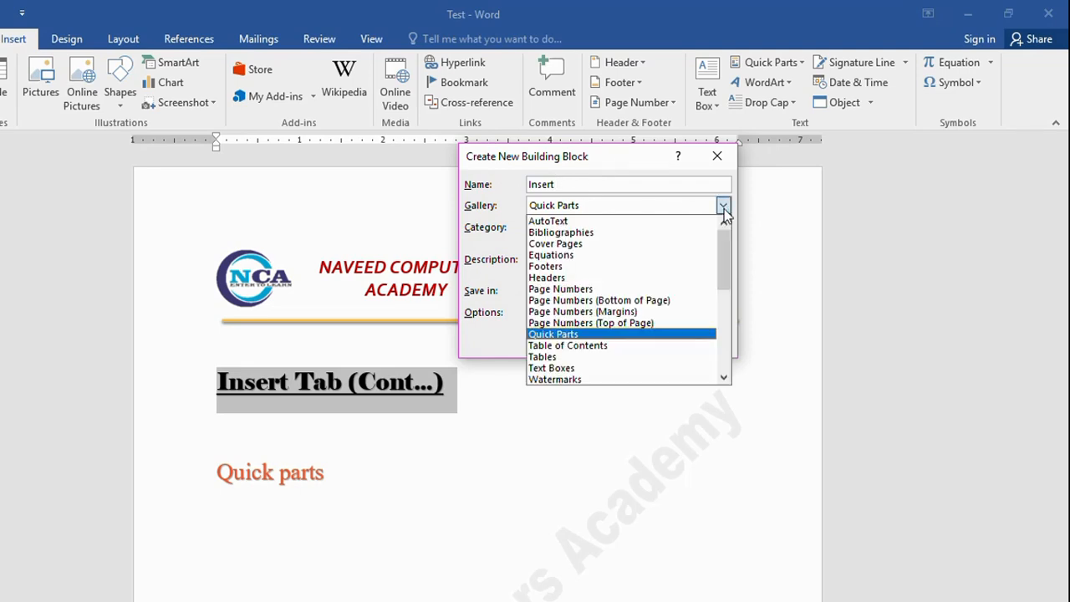
click(563, 279)
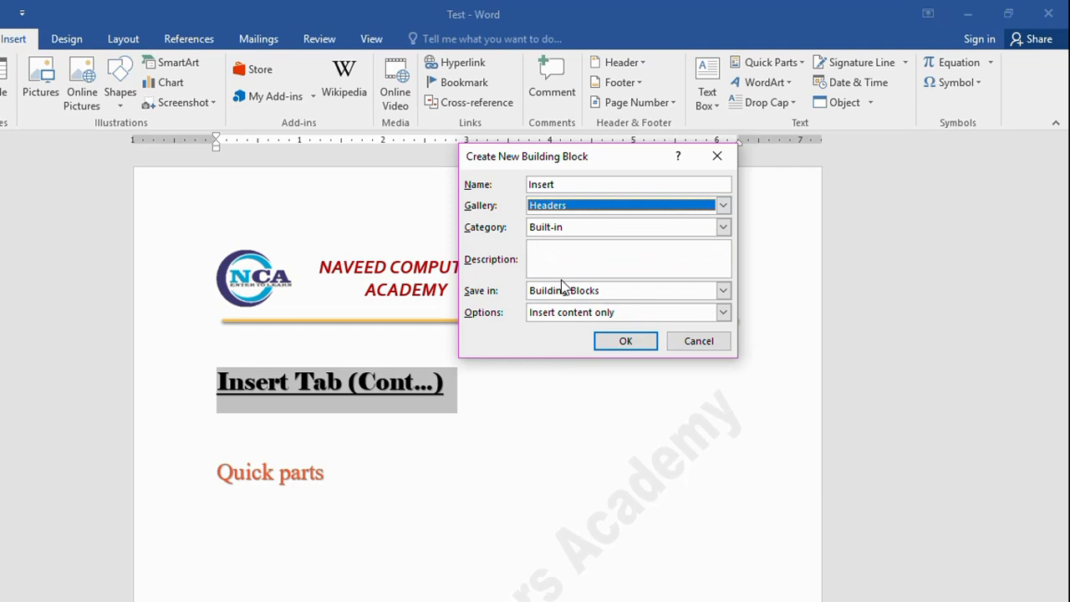
click(614, 227)
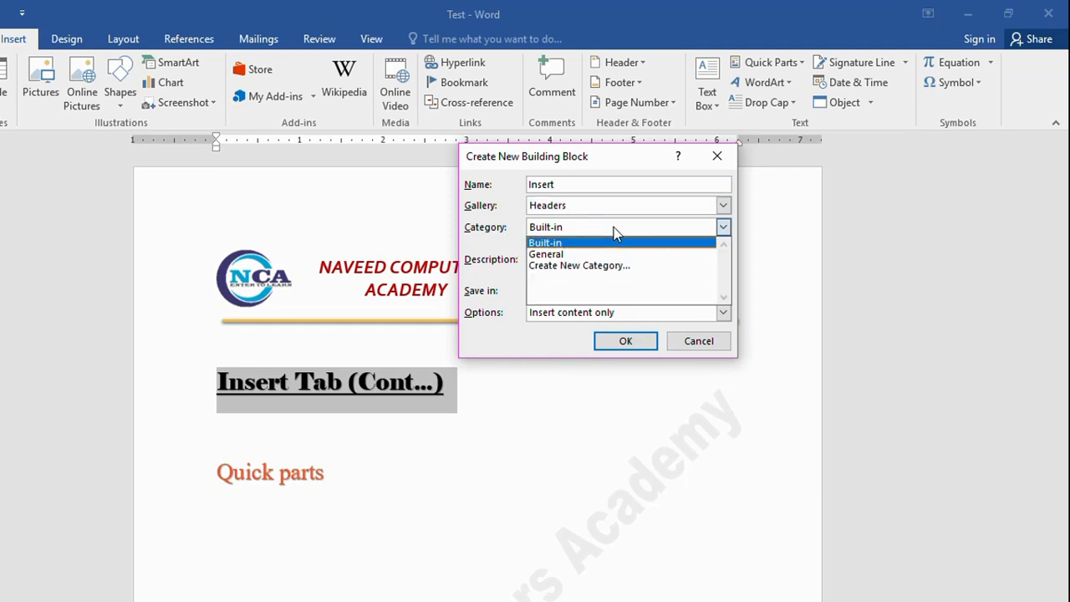
click(568, 253)
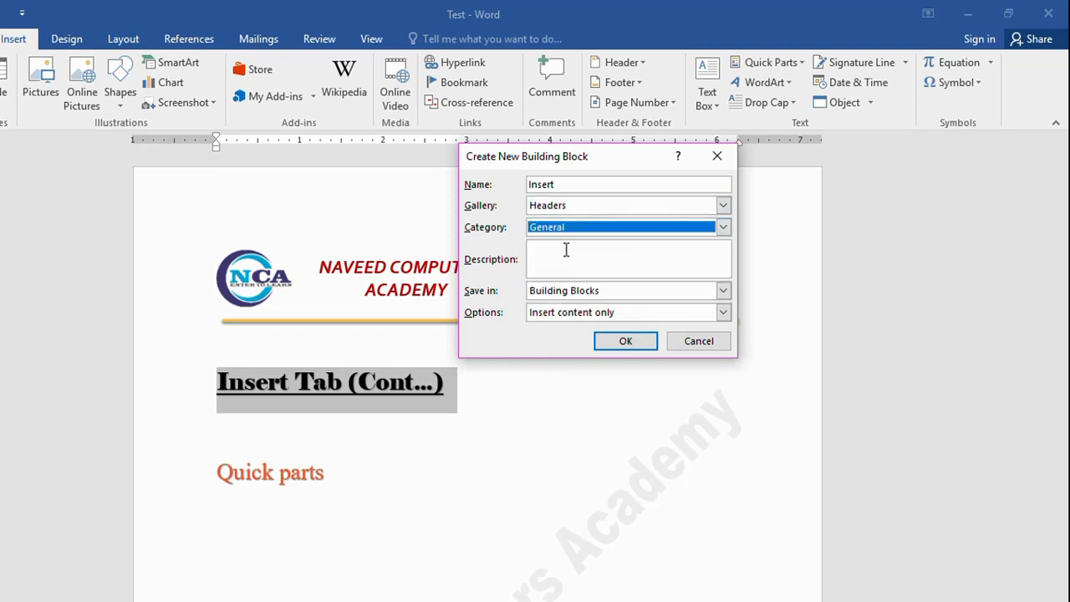
click(624, 341)
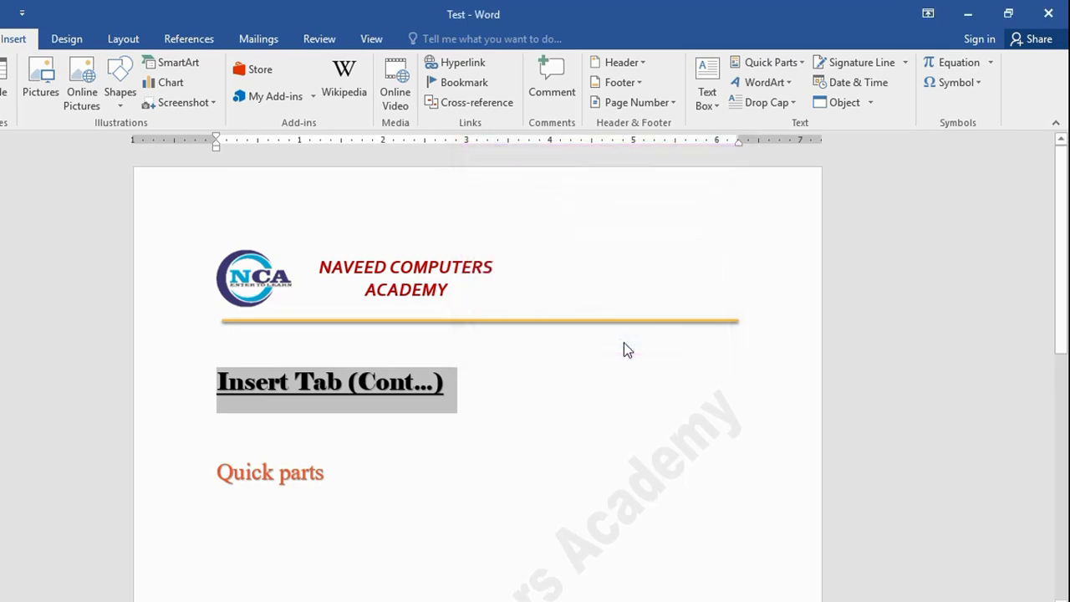
Check the Header gallery's General category for the Insert building block
click(424, 418)
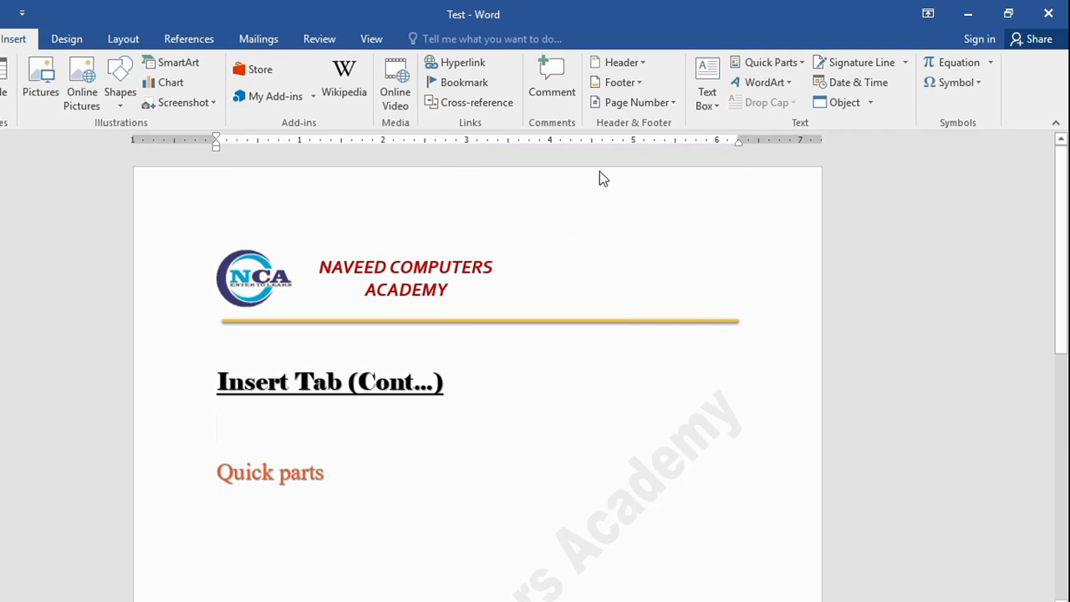
click(645, 68)
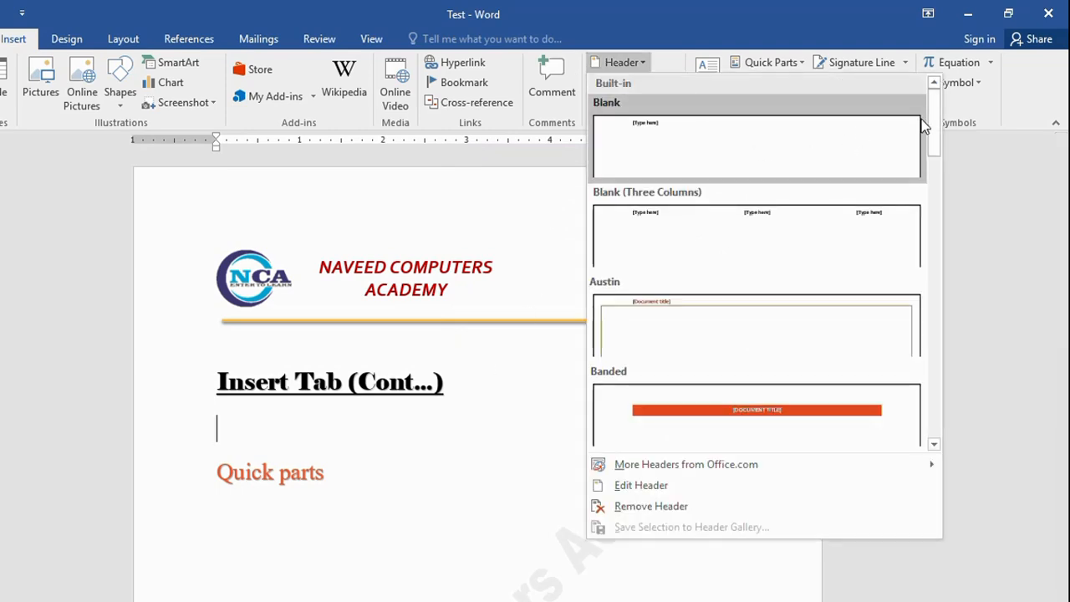
drag(936, 114, 942, 193)
scroll(800, 301, down, 8)
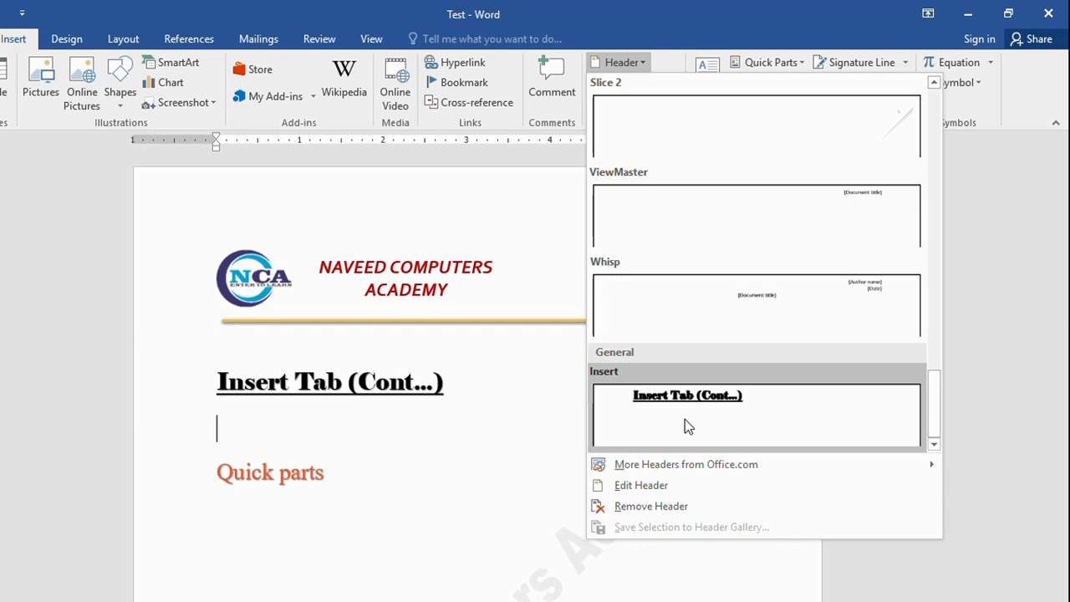
click(251, 512)
Start saving the text "Quick parts" as a new Quick Part, naming the building block footer
drag(320, 480, 237, 479)
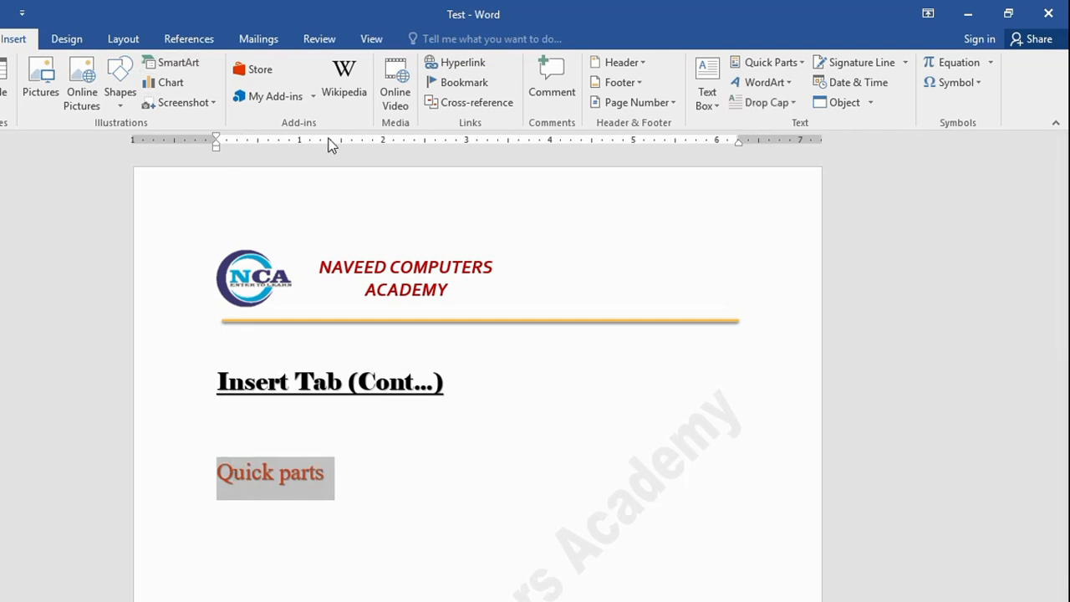
click(643, 86)
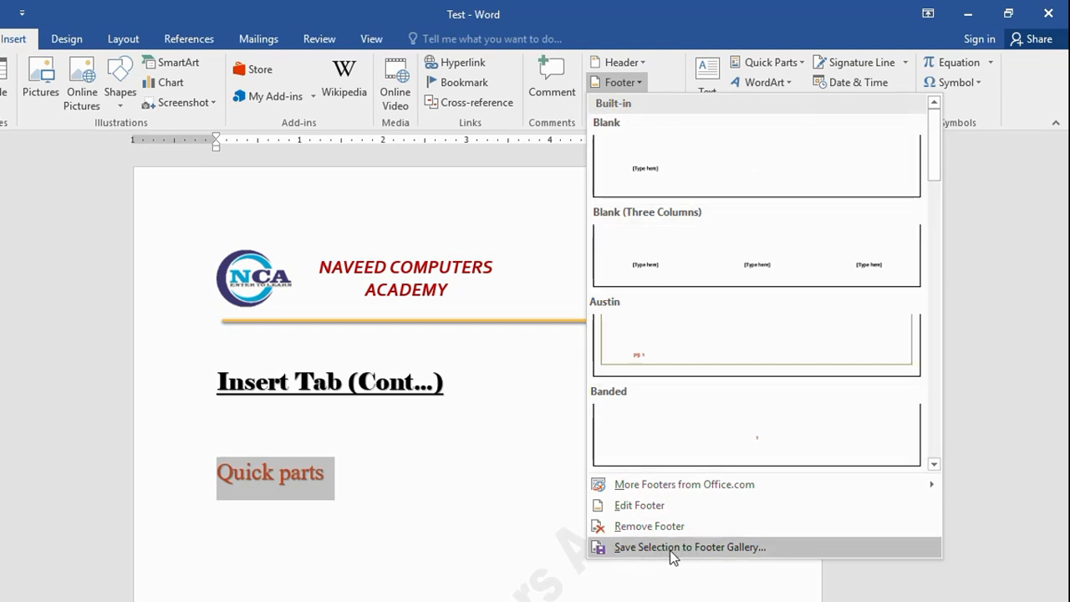
click(801, 65)
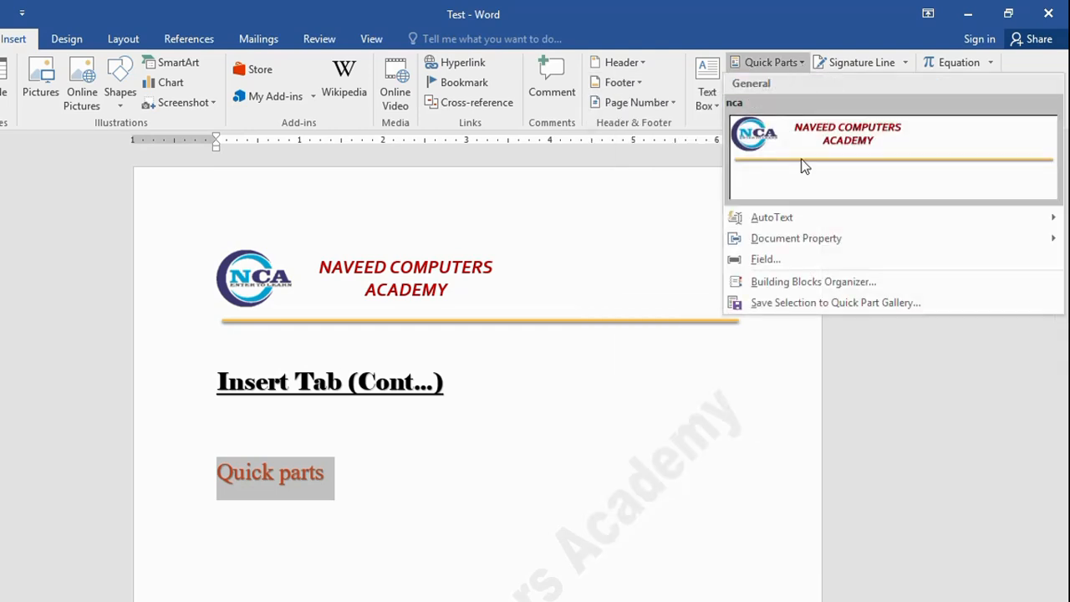
click(813, 303)
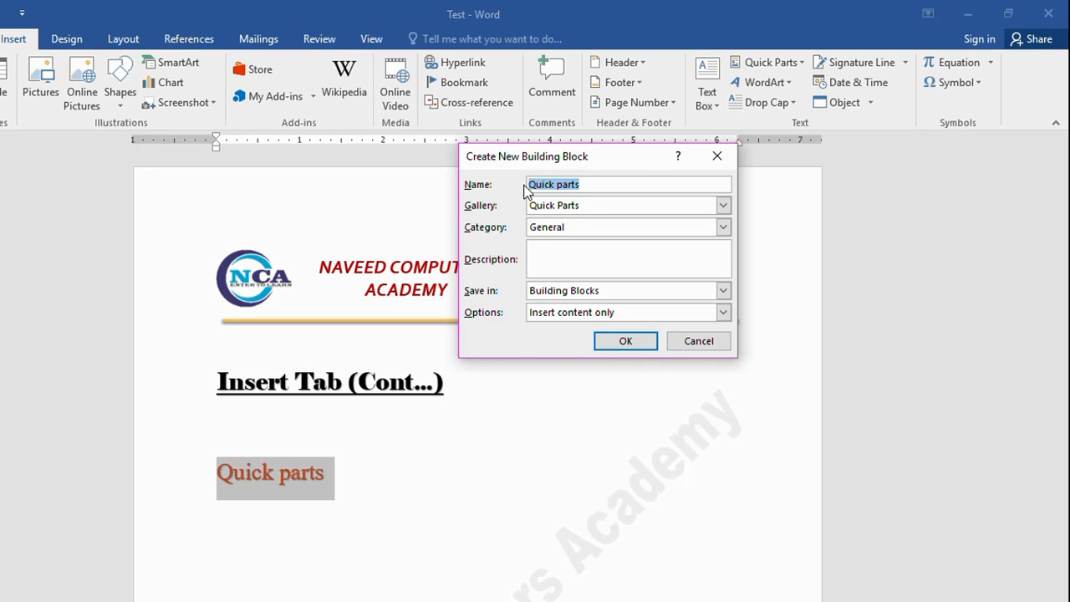
text(footer)
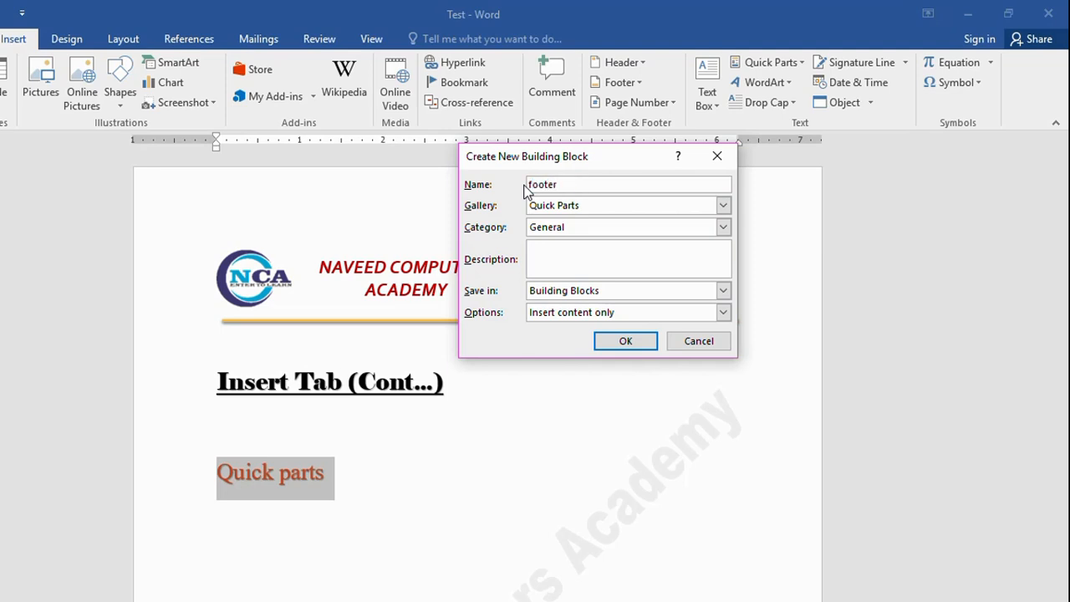
Save the footer building block in the Footers gallery under the General category
click(724, 204)
click(572, 268)
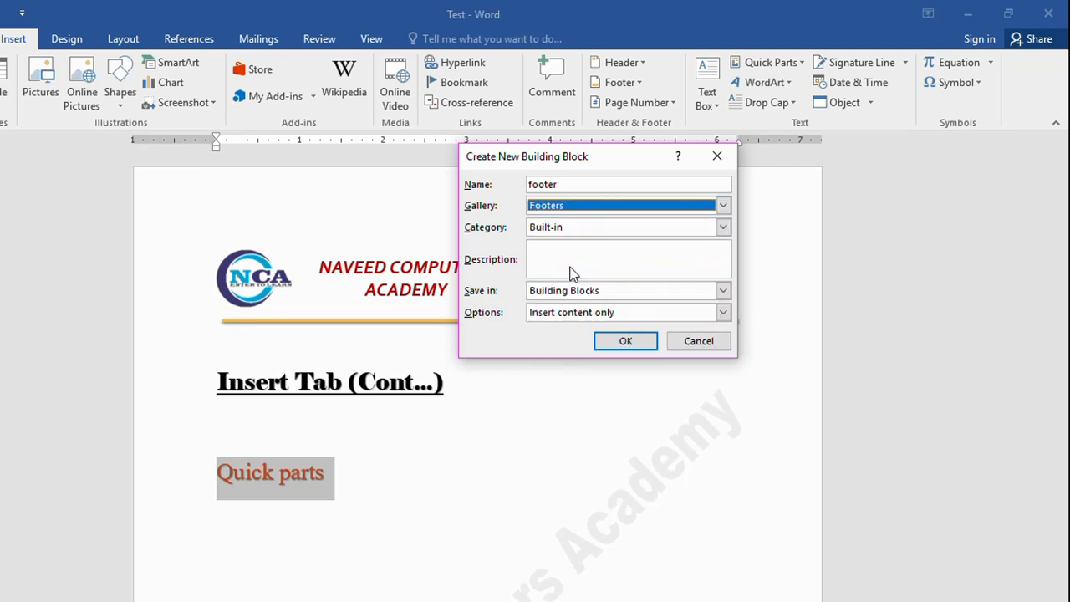
click(724, 226)
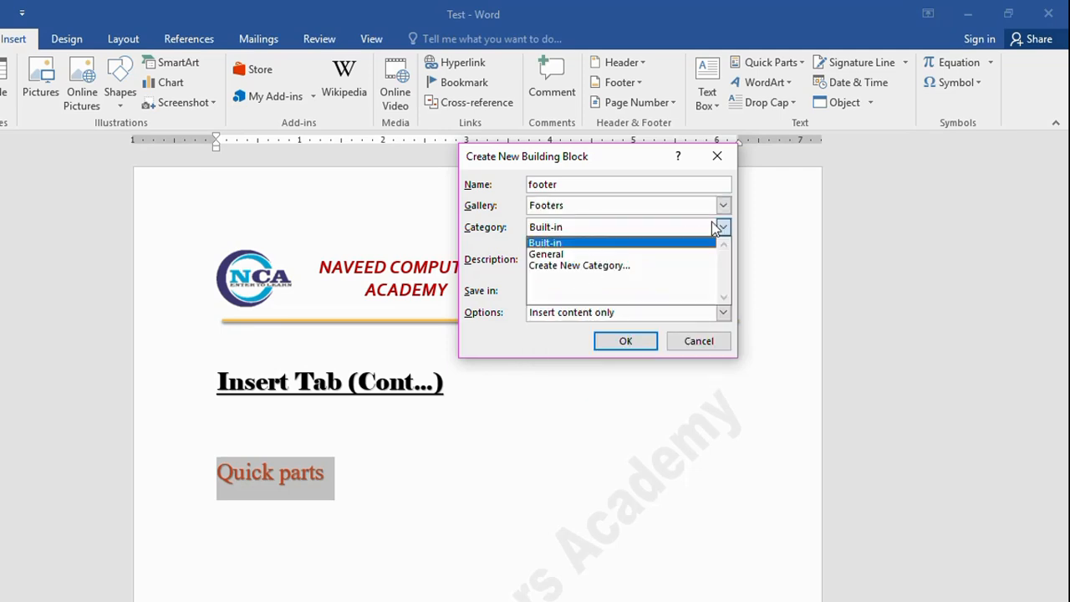
click(603, 252)
click(626, 341)
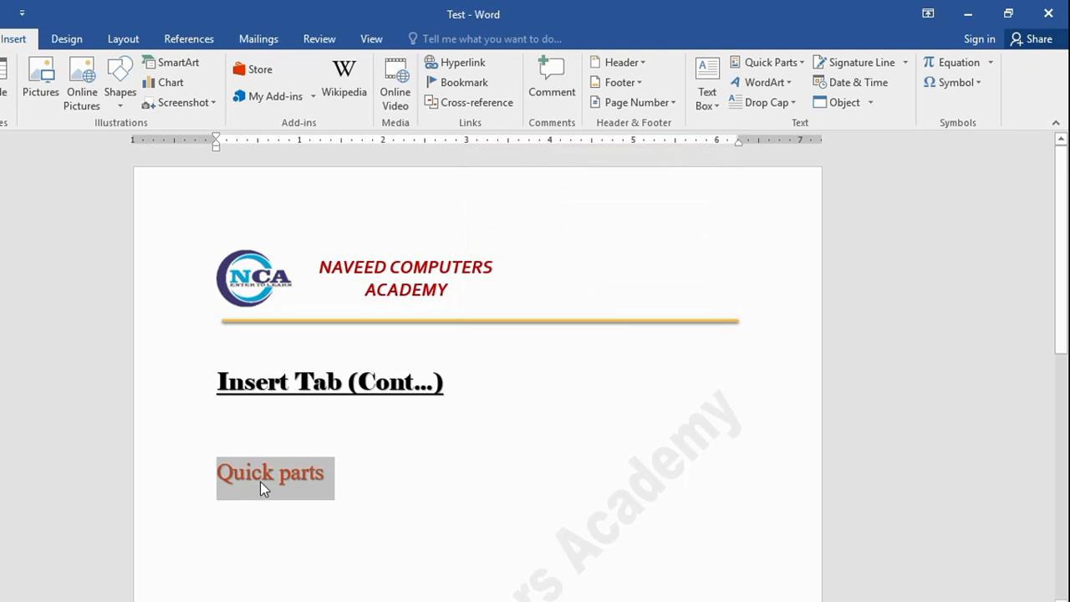
Insert a table with five columns and two rows on a new line below the text "Quick parts"
click(332, 487)
scroll(352, 513, down, 3)
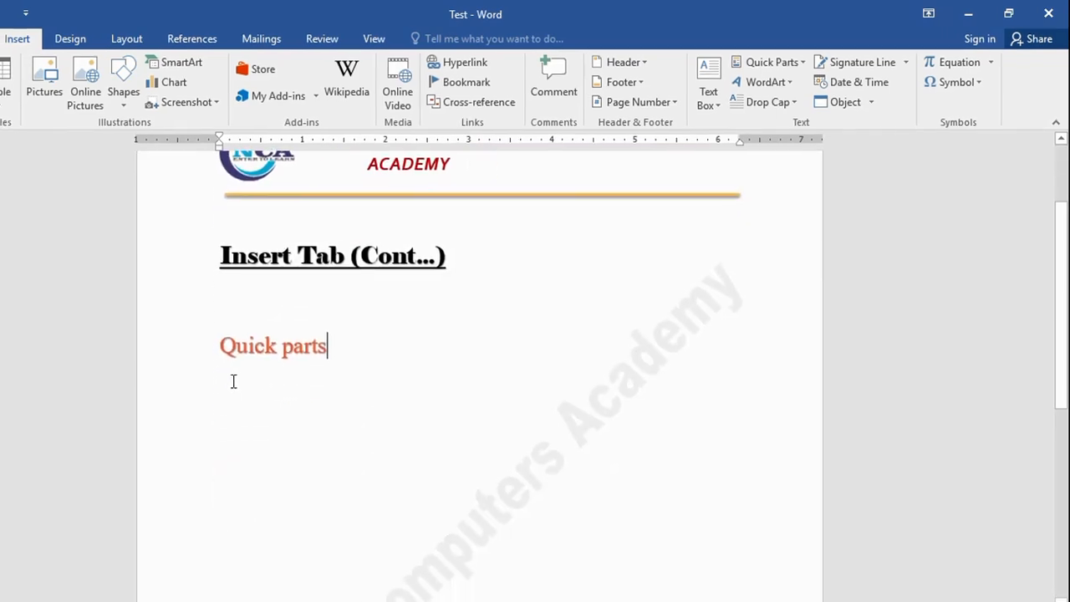
key(Return)
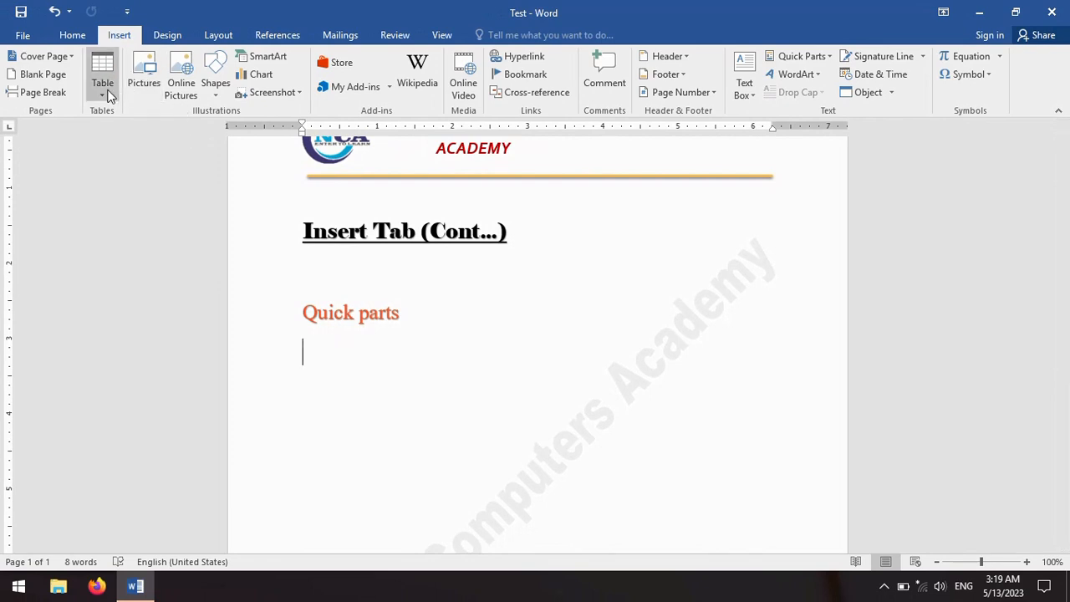
click(109, 94)
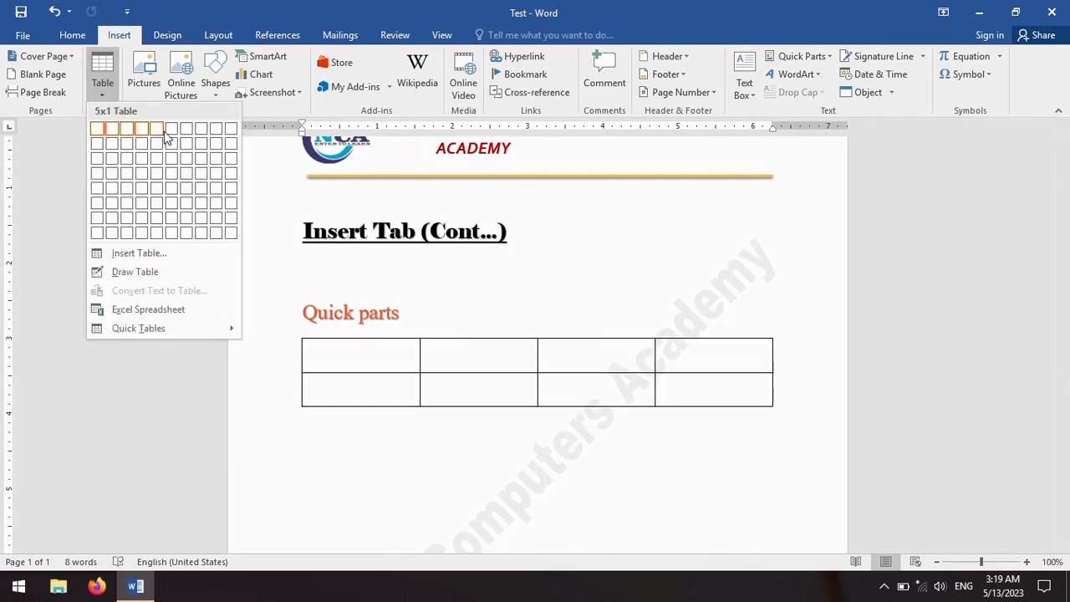
key(Escape)
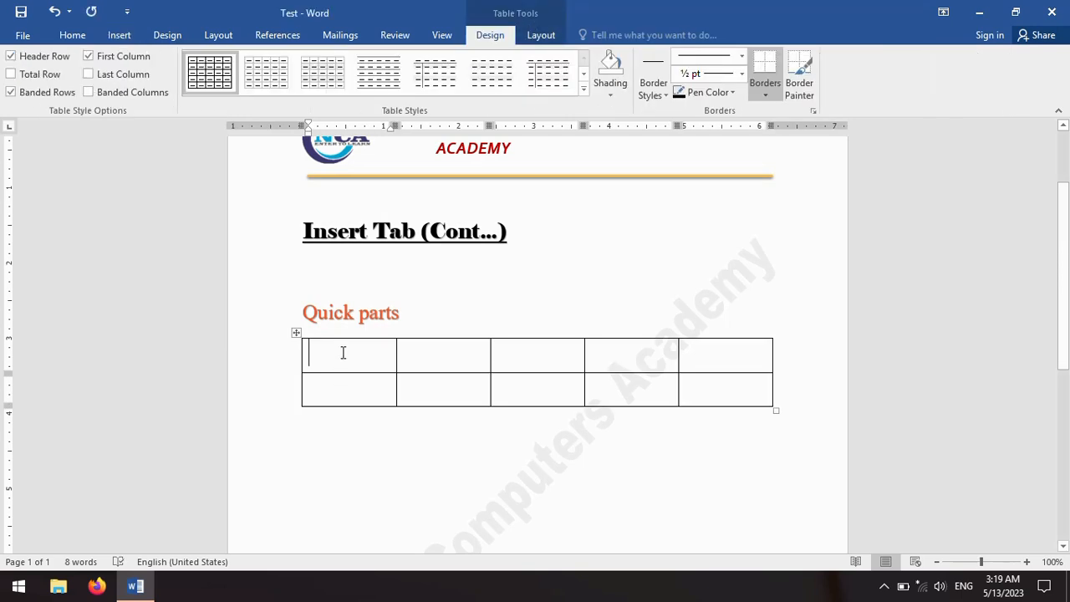
Fill the table's first row with the headings Name, Age, Class, Marks and %age
text(name)
key(Tab)
text(age)
key(Tab)
text(class)
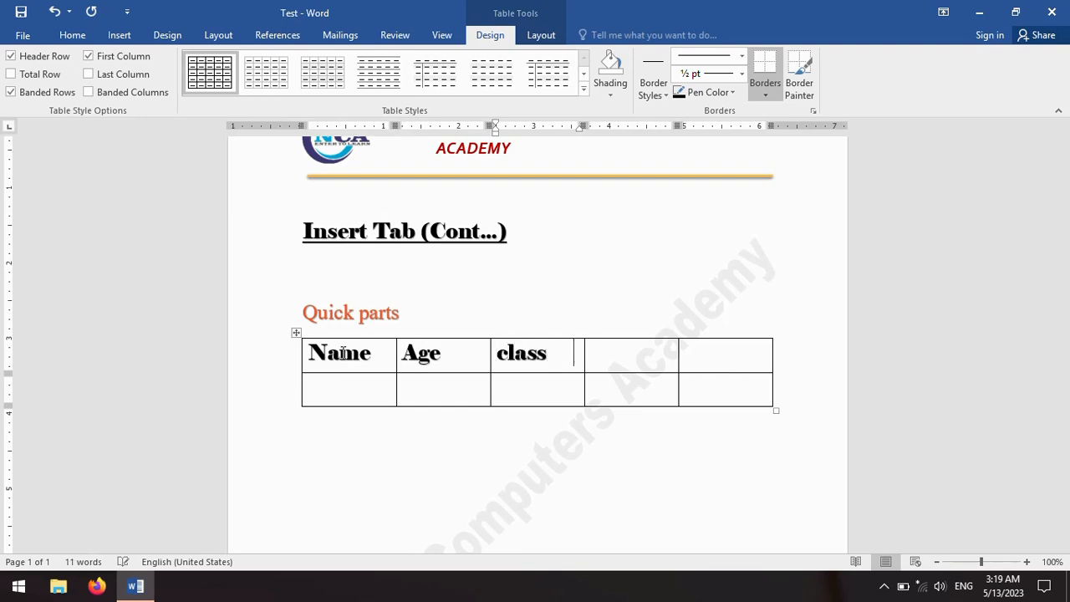
key(Tab)
text(markd)
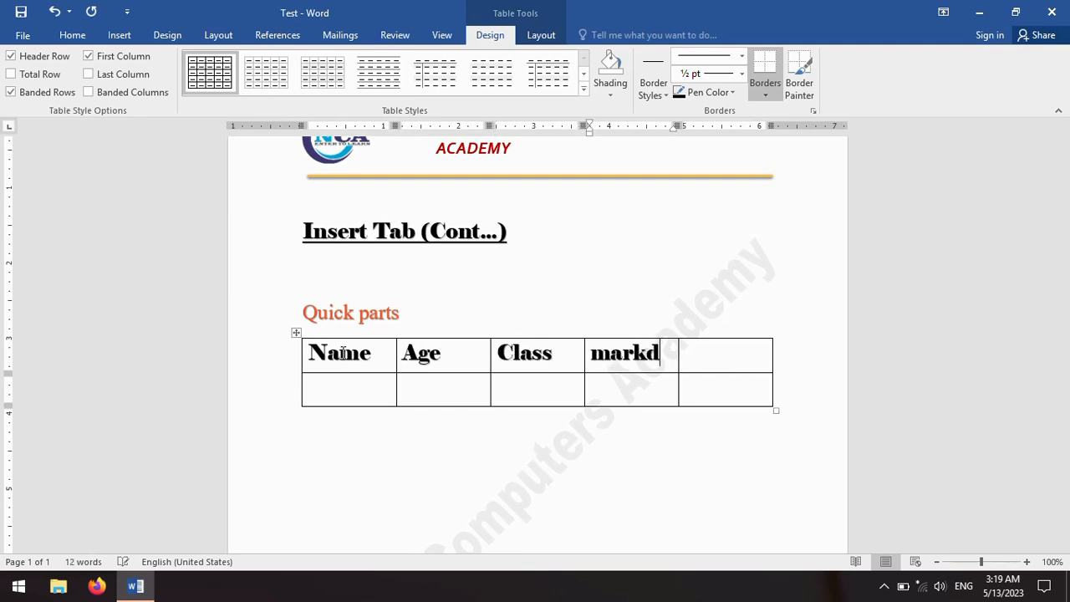
key(BackSpace)
text(s)
key(Tab)
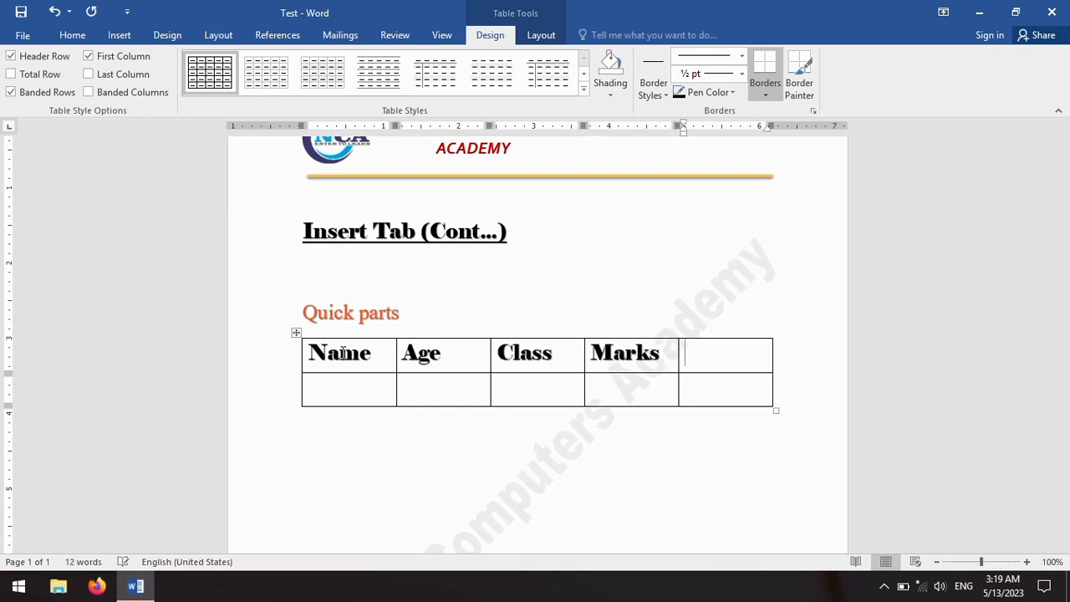
text(%age)
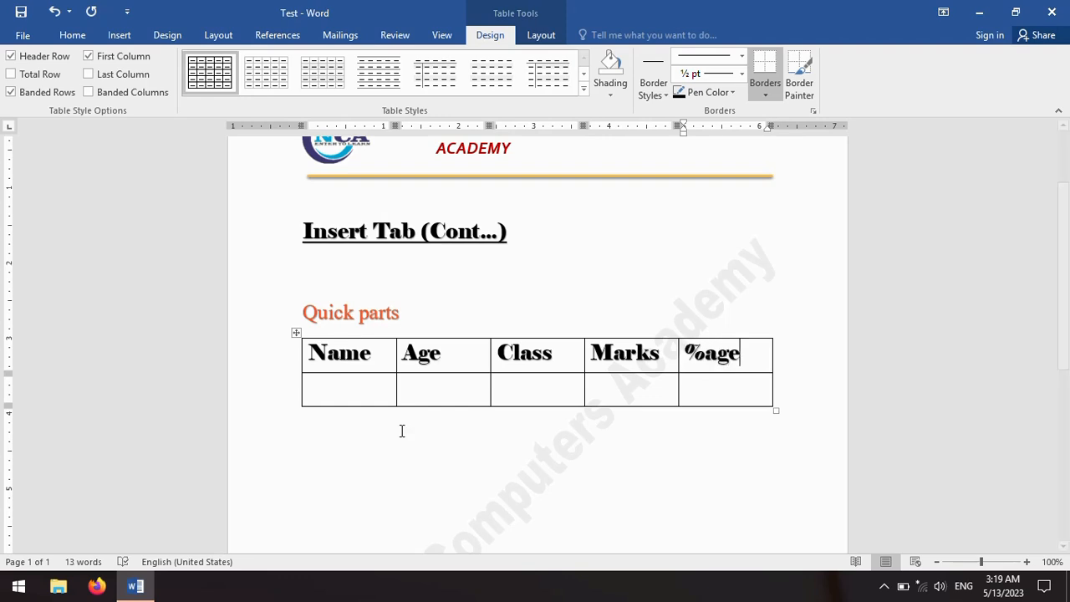
Apply a table style with thin orange grid lines and a heavier line under the header row to the whole table
click(296, 333)
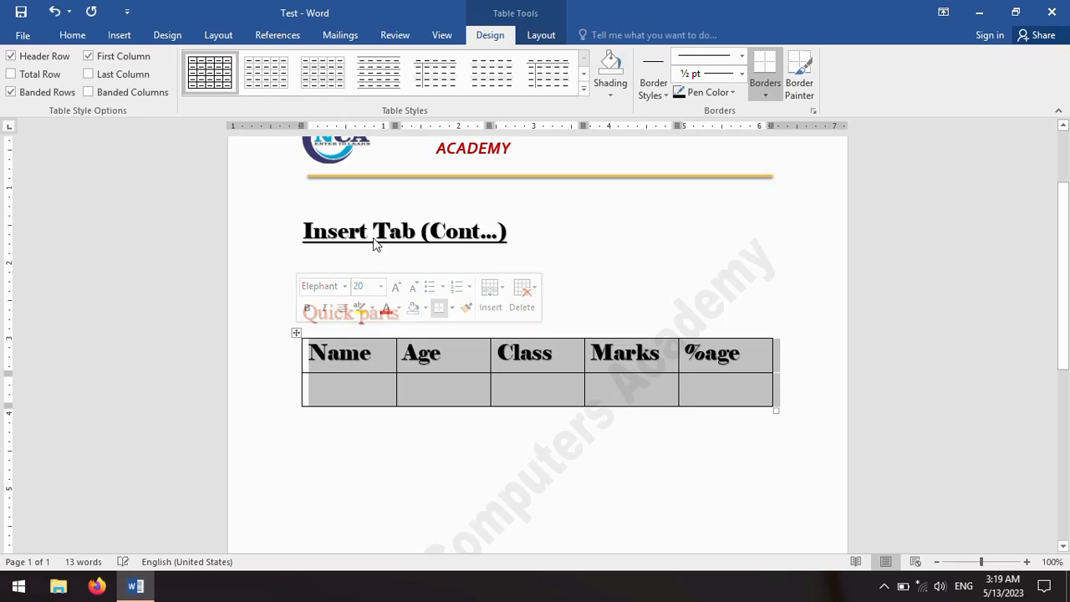
click(584, 90)
click(546, 199)
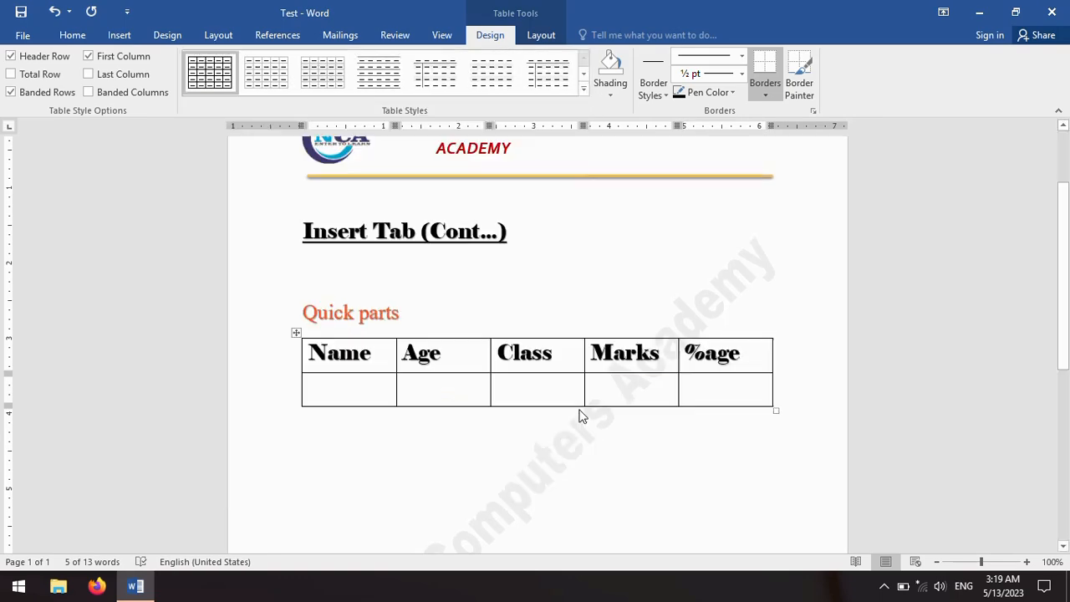
Start saving the selected table as a new Quick Part, naming the building block table
click(118, 35)
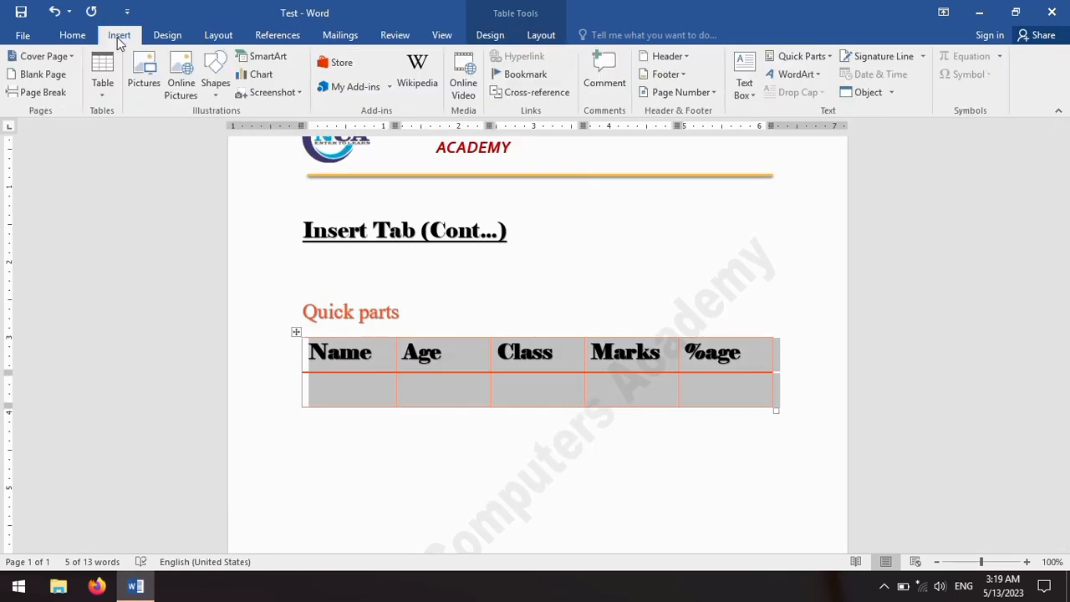
click(822, 64)
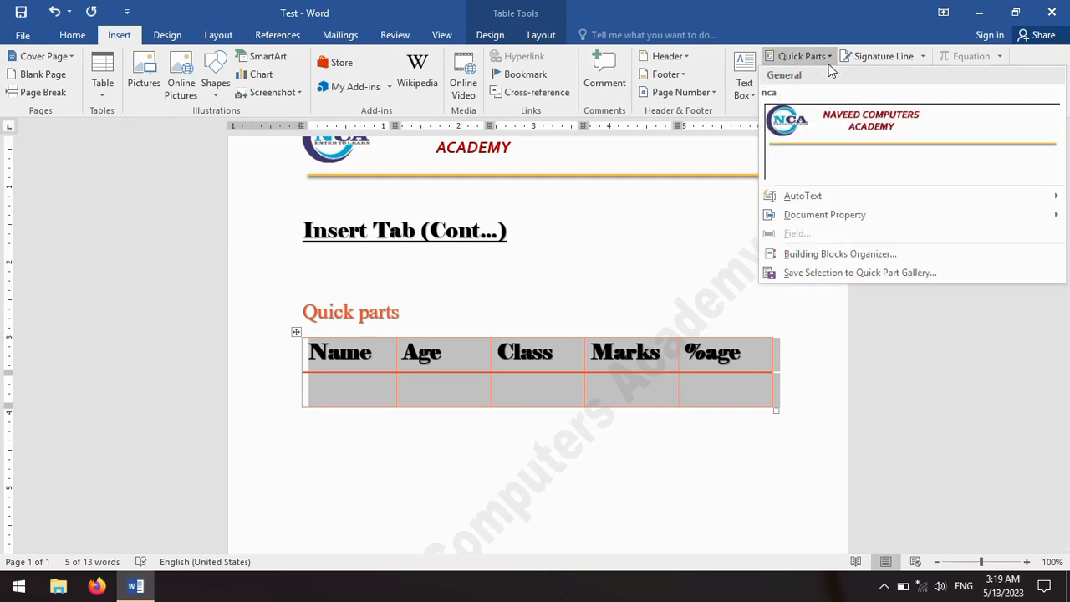
click(813, 273)
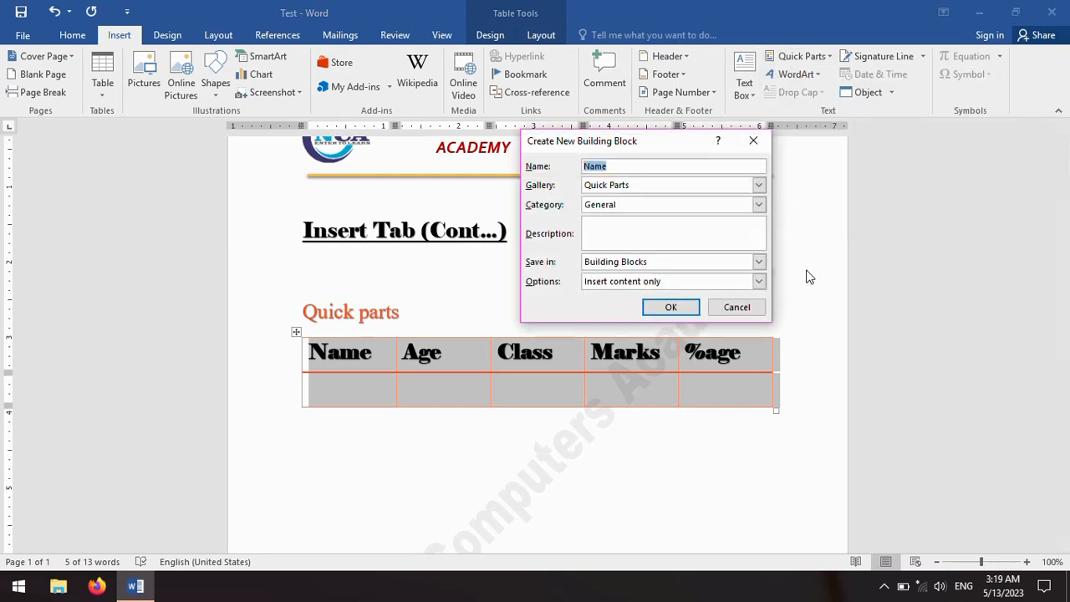
drag(668, 151, 700, 151)
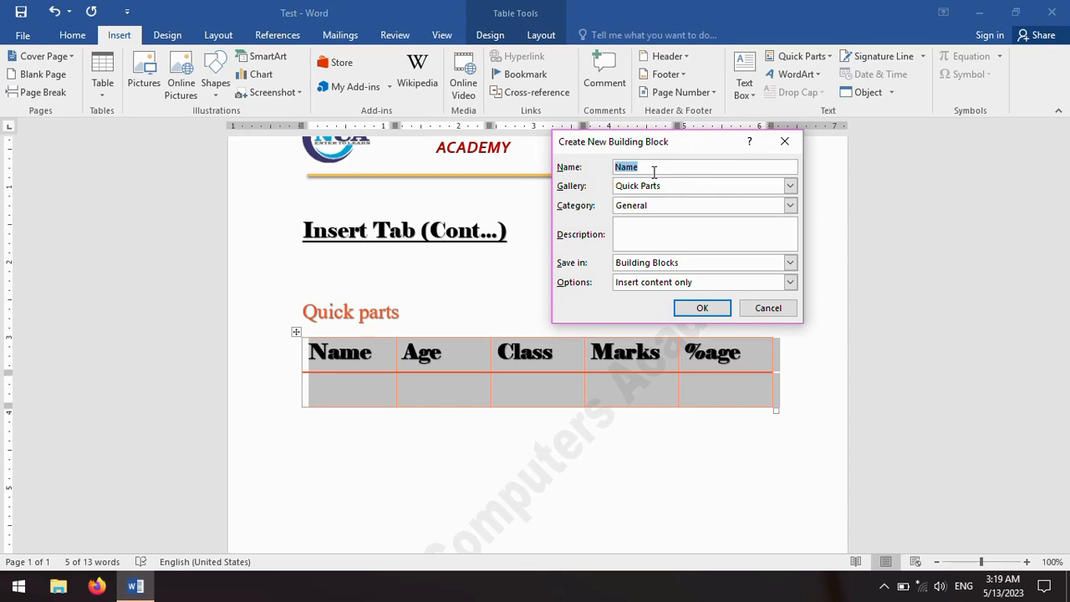
text(tabl)
Save the table building block in the Tables gallery under the General category
click(789, 187)
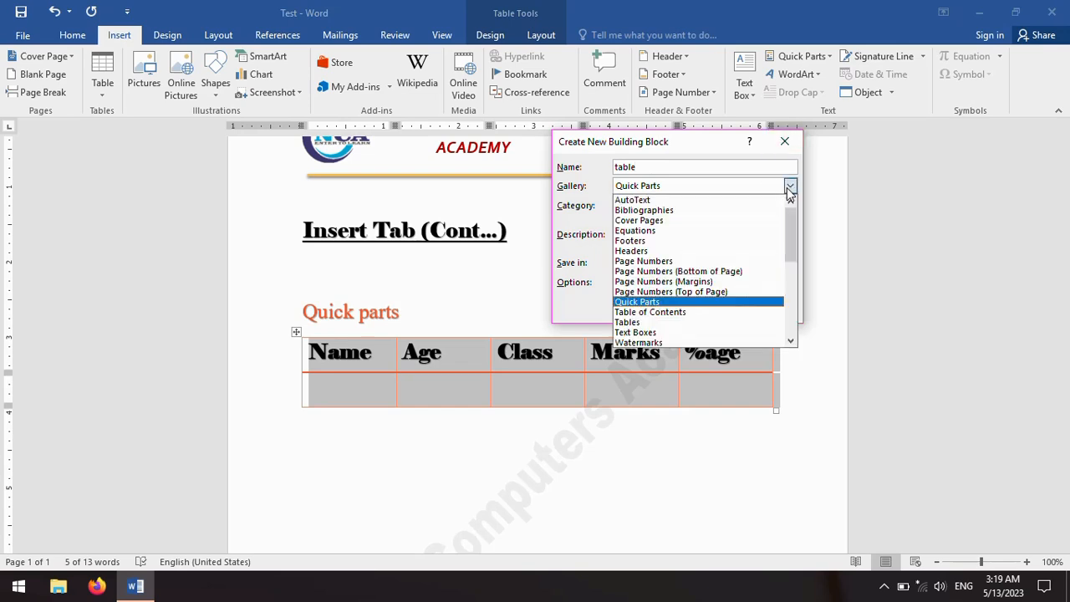
click(635, 323)
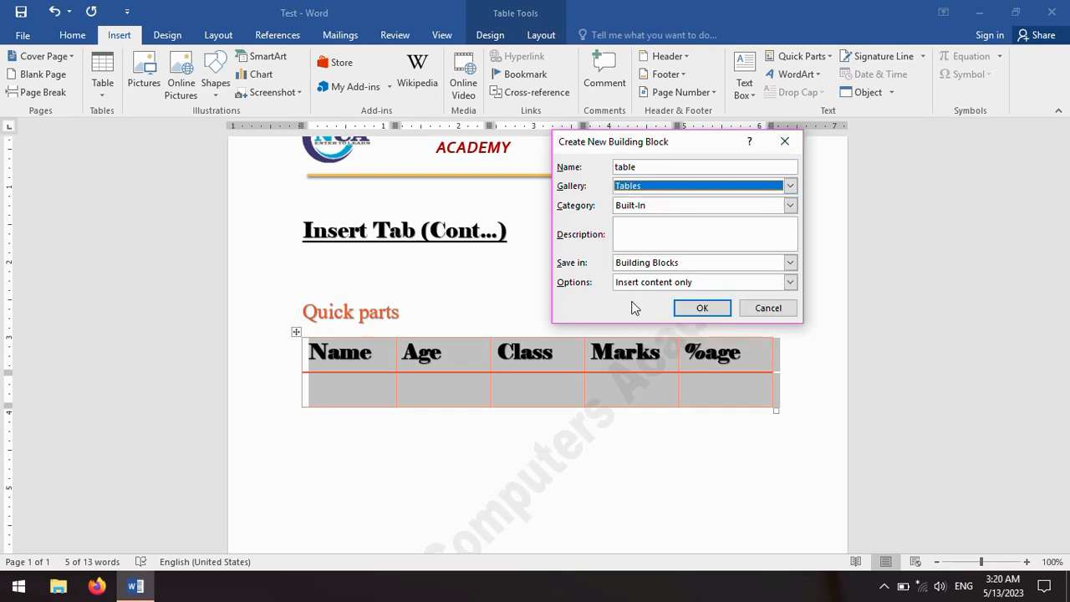
click(681, 208)
click(657, 228)
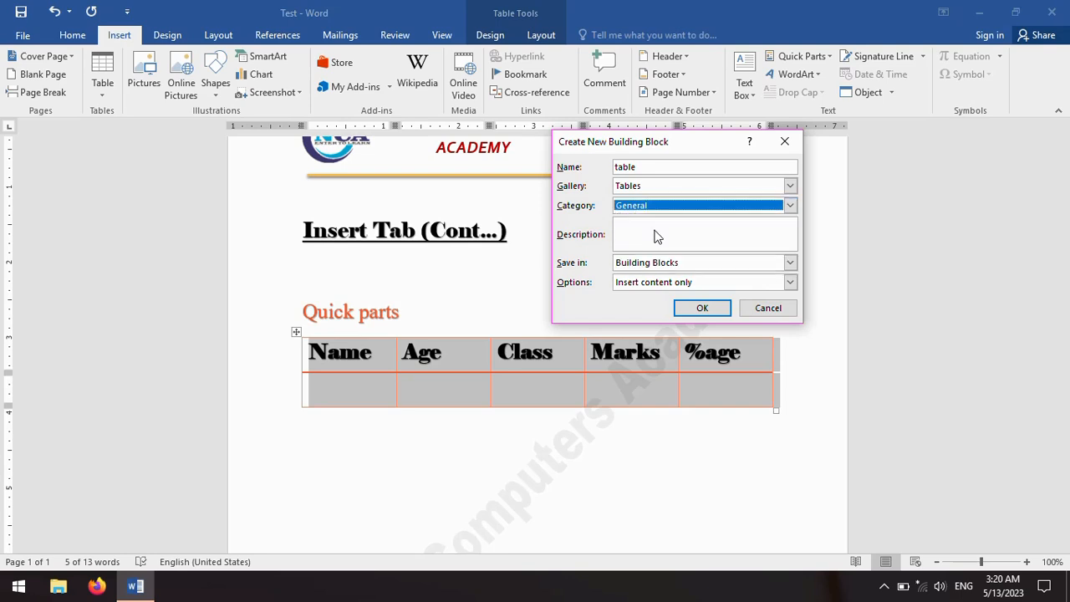
click(701, 309)
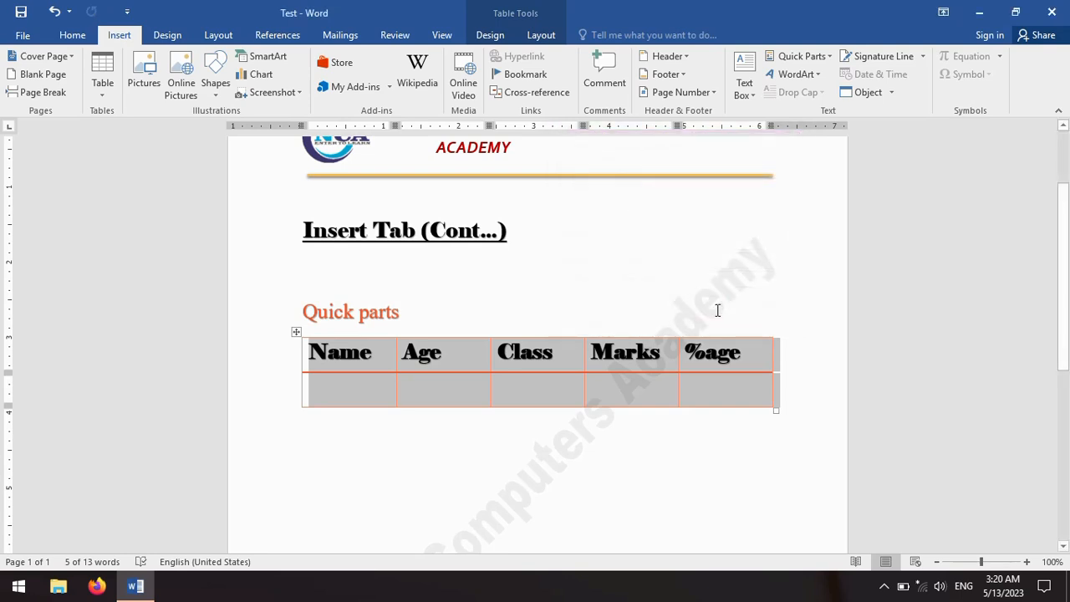
scroll(717, 310, up, 3)
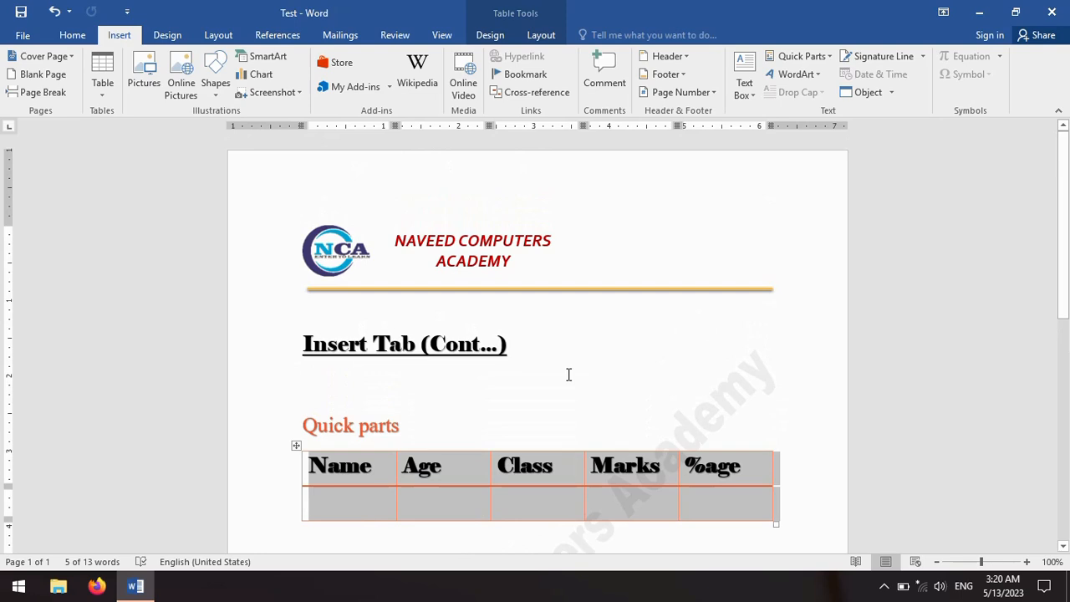
click(444, 242)
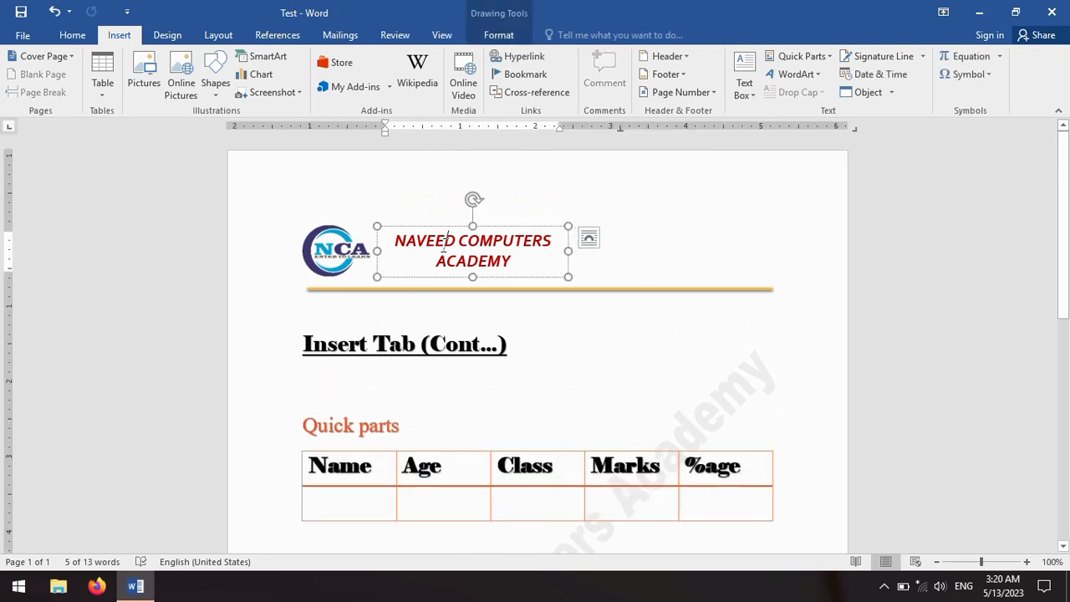
click(256, 274)
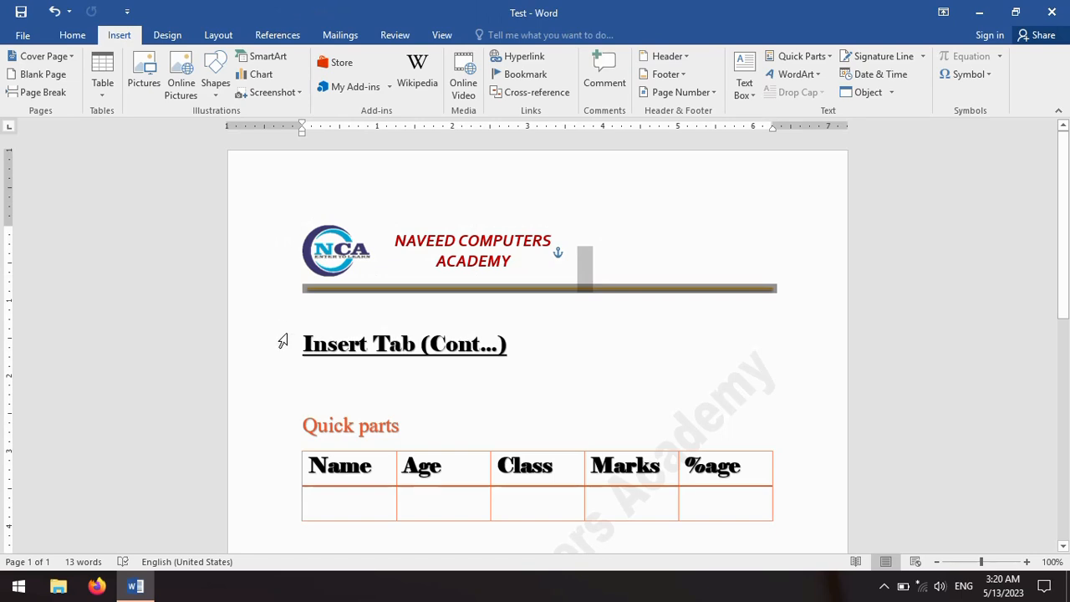
click(262, 354)
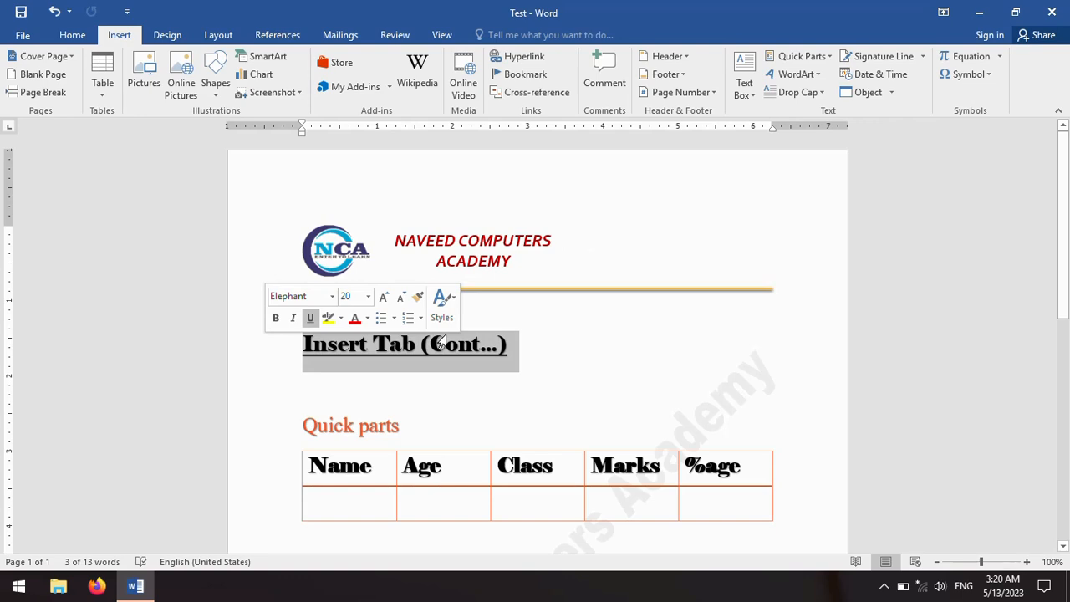
click(616, 351)
Look through the Header gallery for the saved Insert building block with the heading text
click(691, 61)
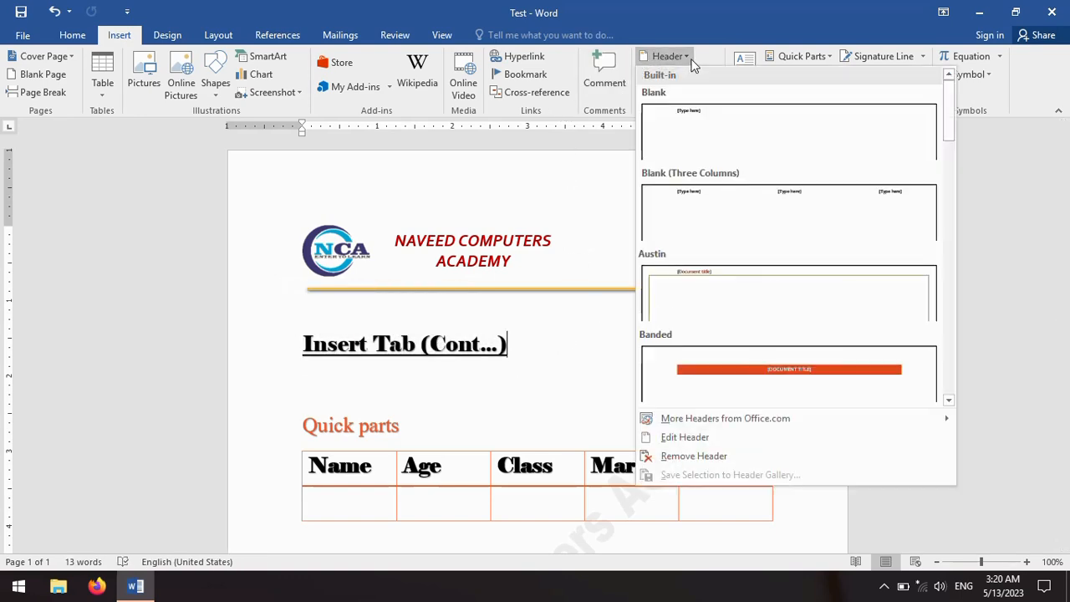
scroll(953, 123, down, 1)
drag(955, 123, 972, 348)
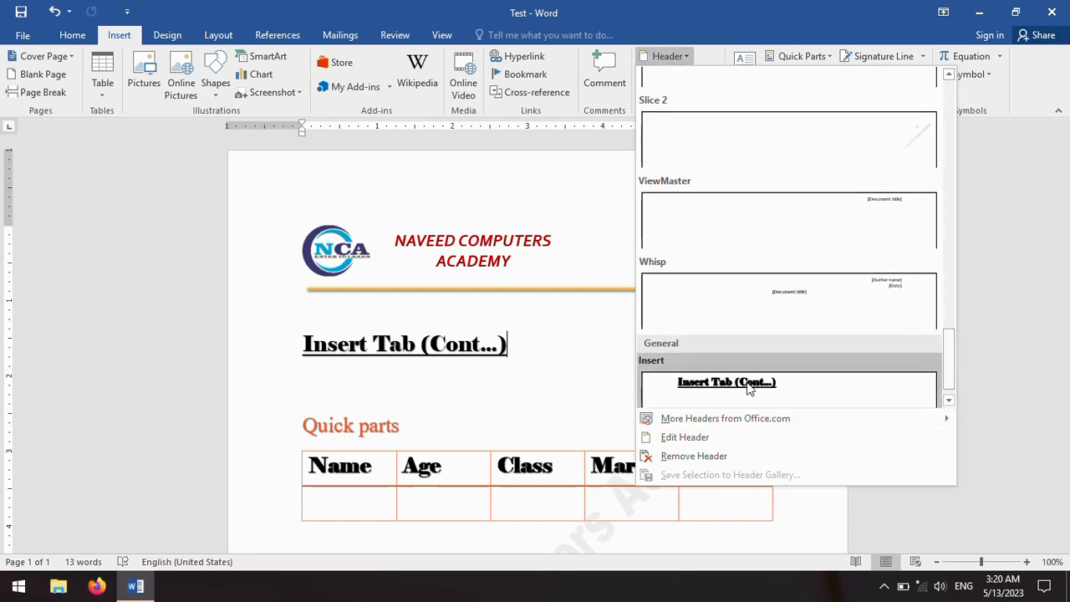
scroll(841, 317, down, 1)
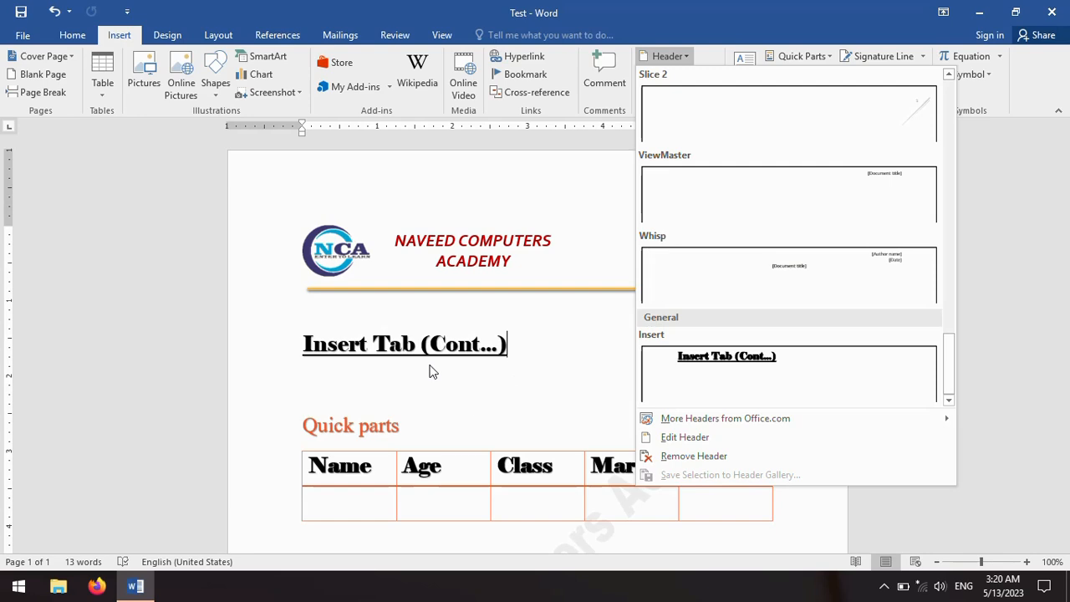
click(669, 56)
Look through the Footer gallery and the Quick Tables gallery for the saved footer and table building blocks
click(666, 74)
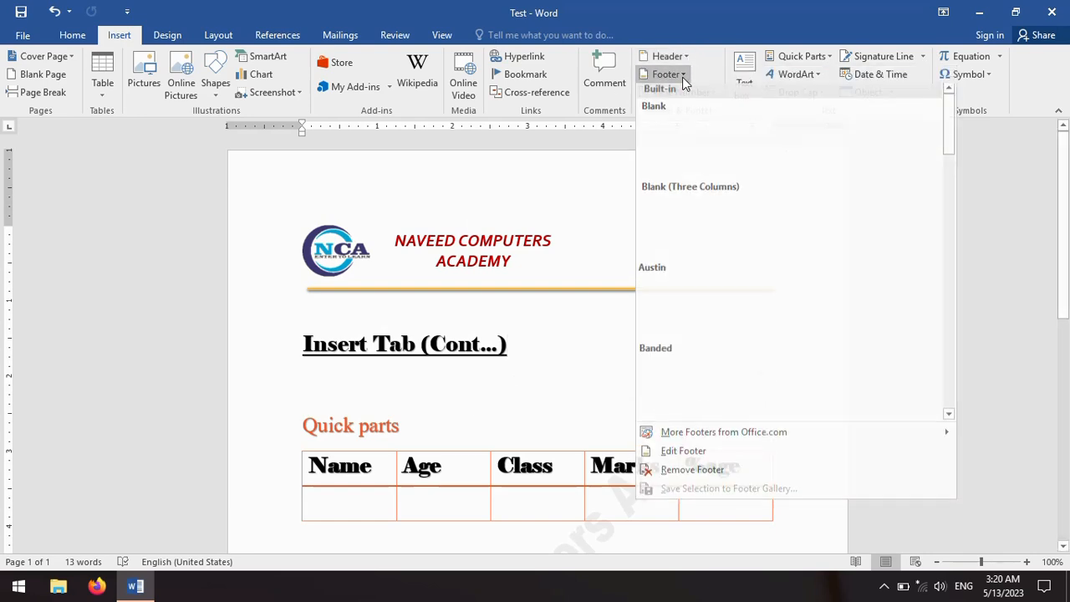
scroll(936, 159, down, 3)
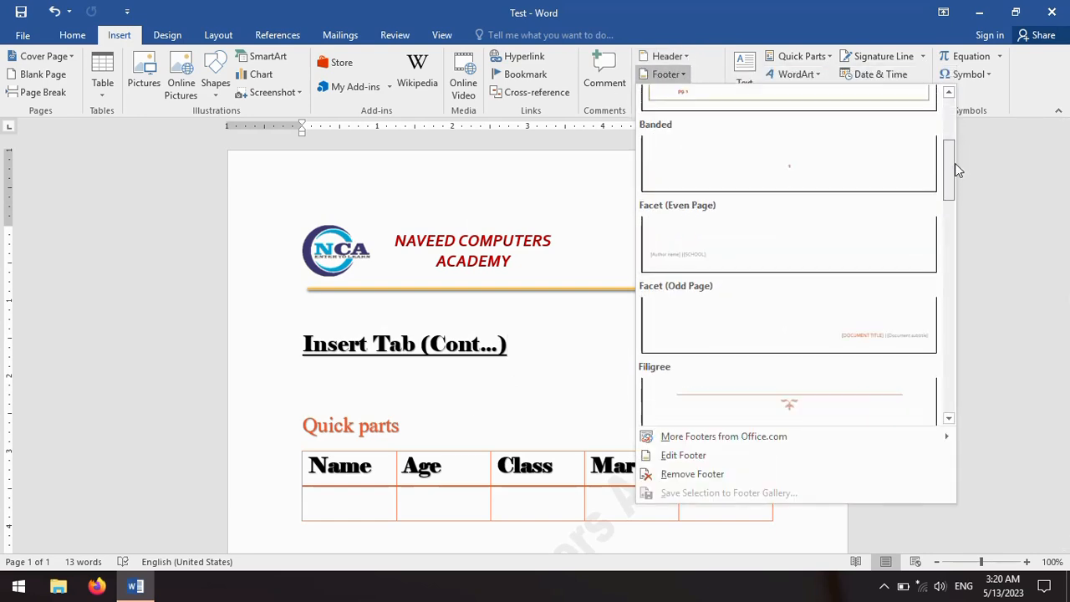
drag(951, 146, 958, 393)
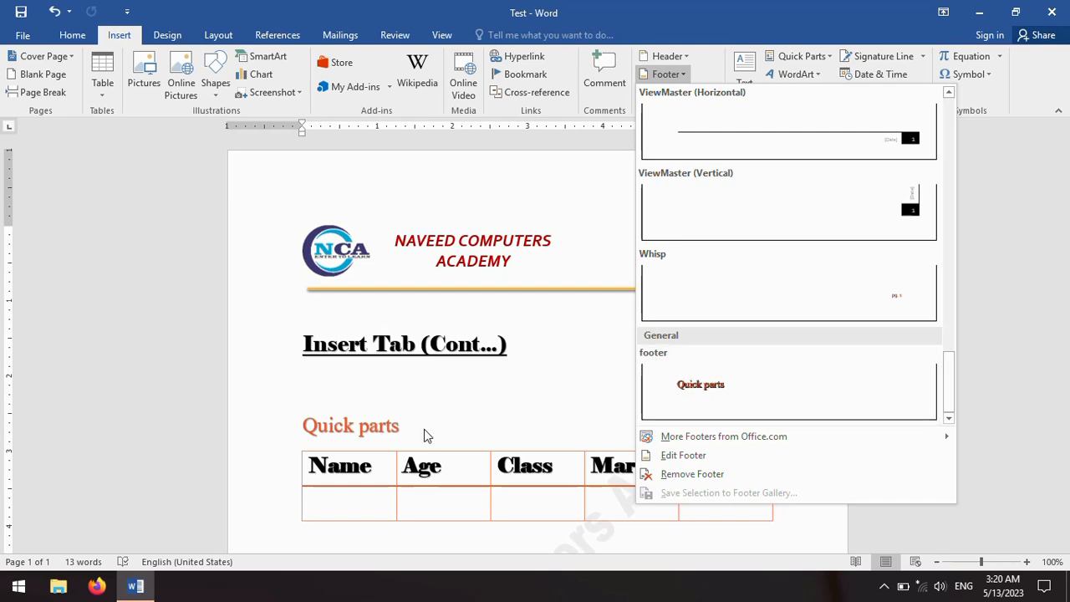
click(409, 458)
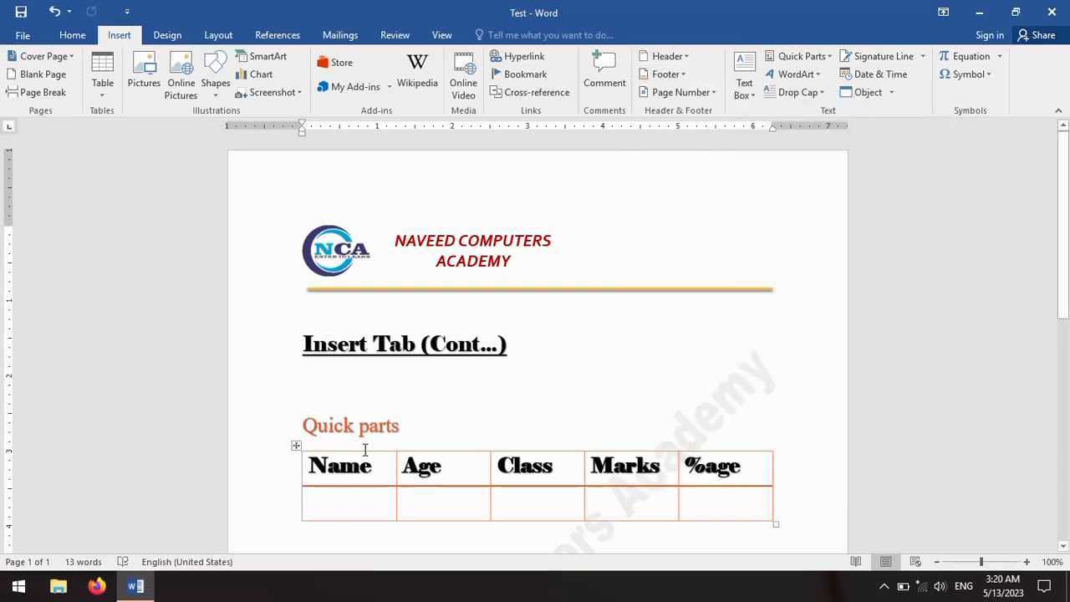
click(110, 93)
mouse_move(161, 331)
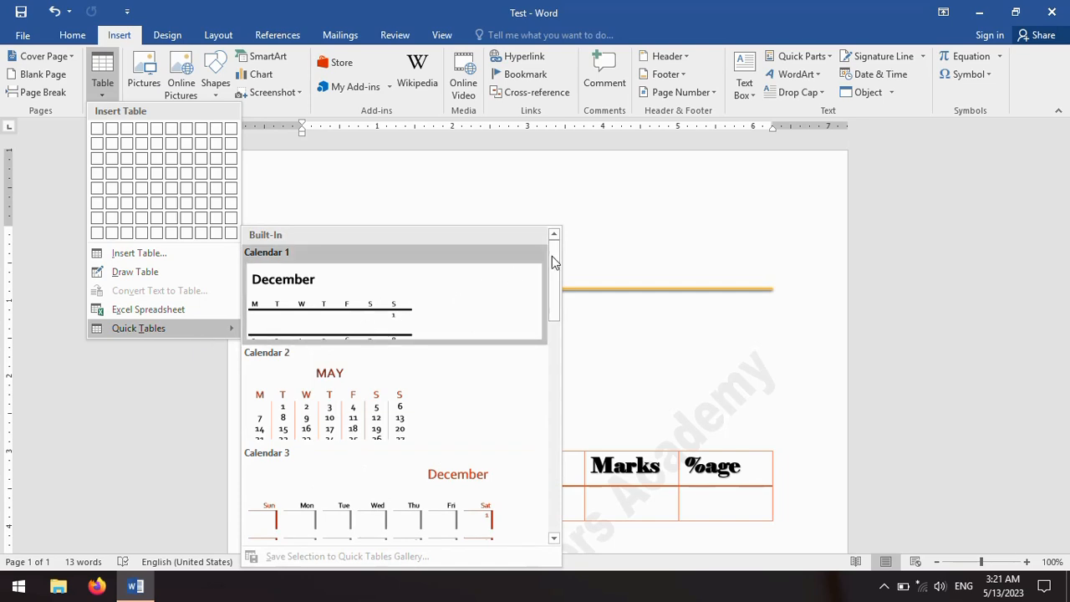
drag(554, 281, 561, 396)
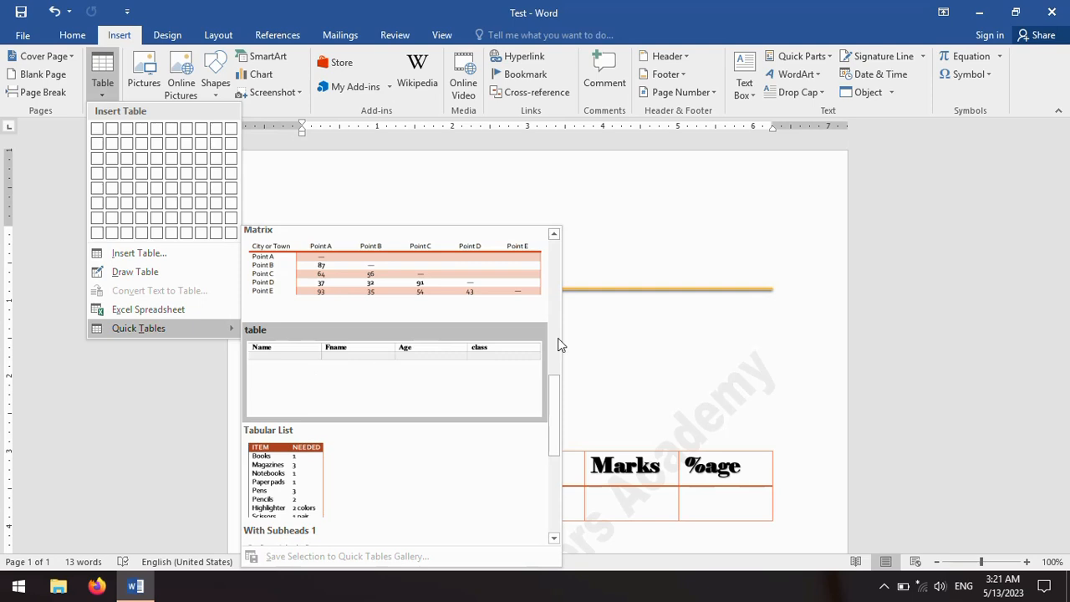
click(664, 363)
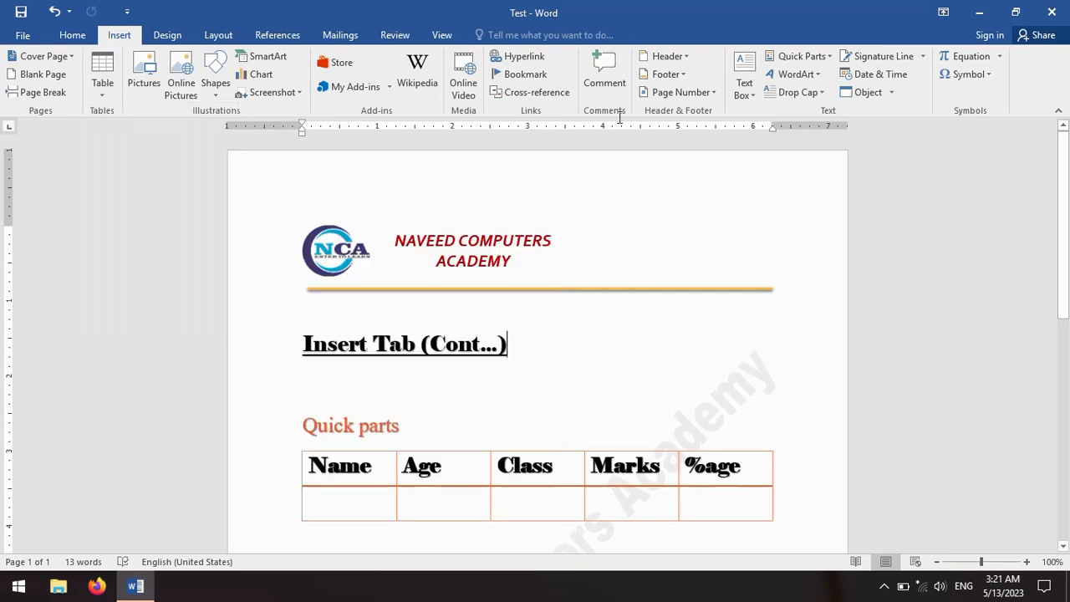
Create a new blank document for reusing the saved building blocks
click(22, 37)
click(32, 102)
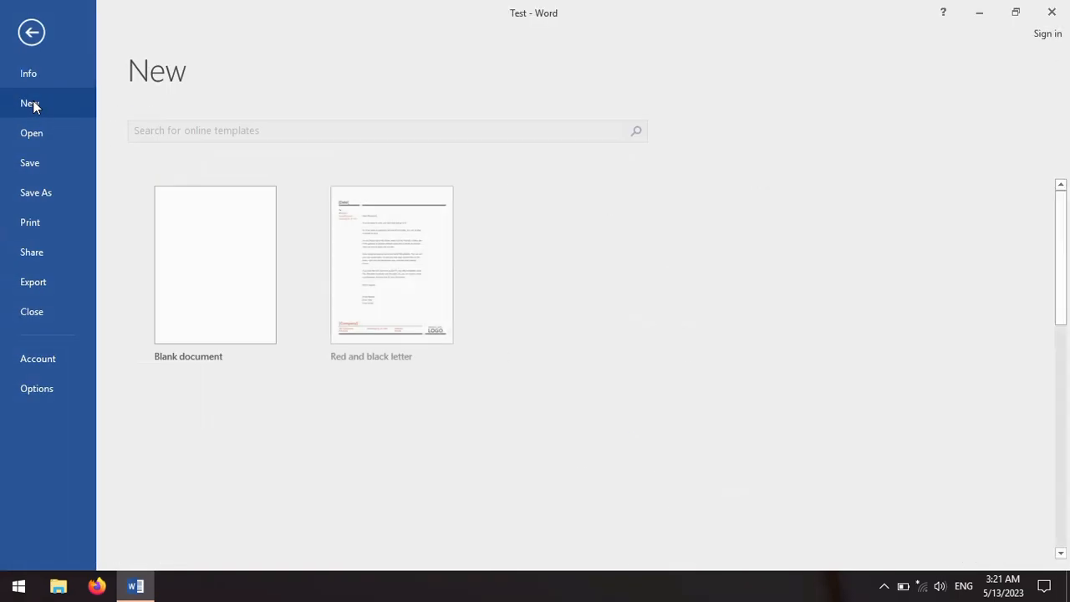
click(222, 264)
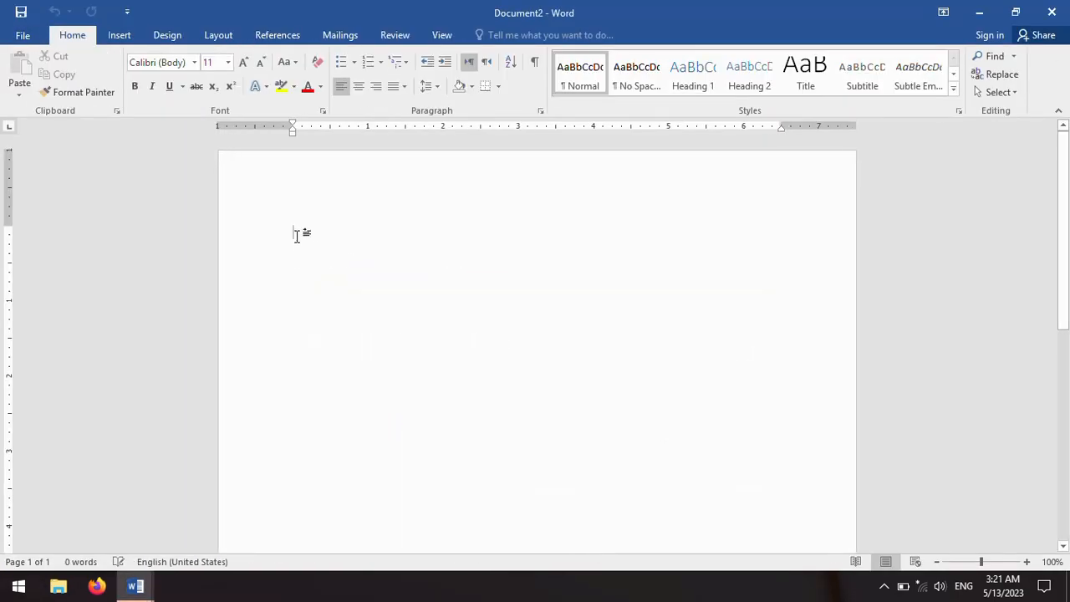
Insert the saved Insert building block as the page header and return to the document body
click(115, 36)
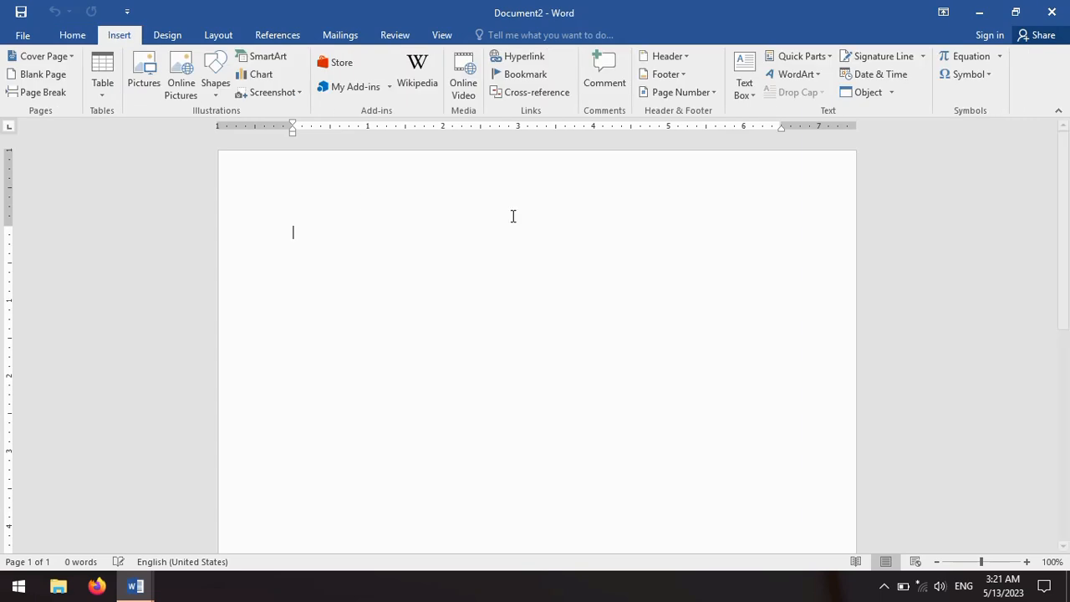
click(684, 57)
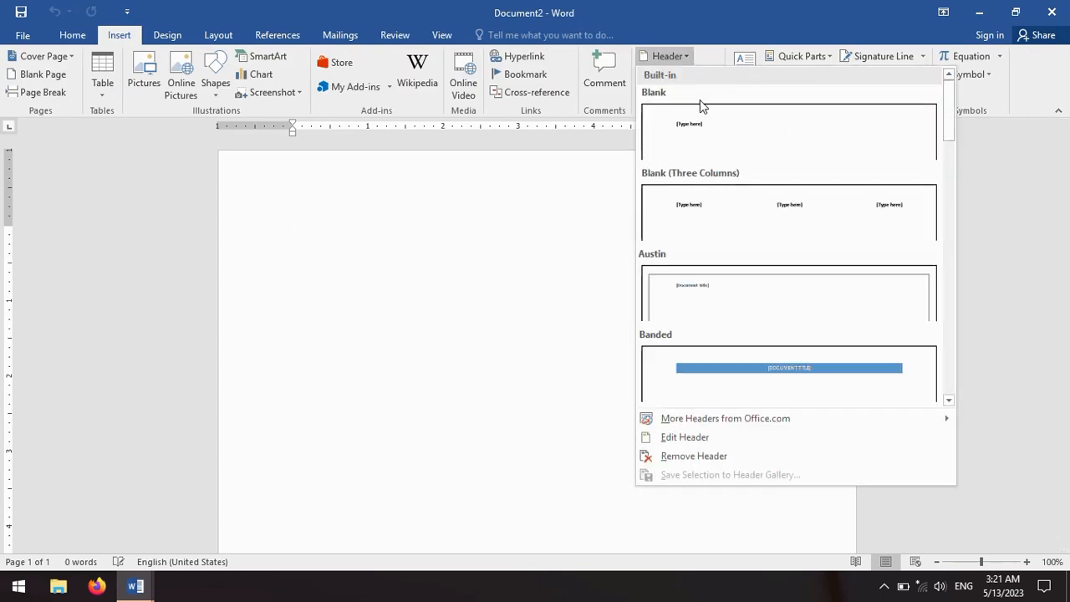
scroll(732, 224, down, 10)
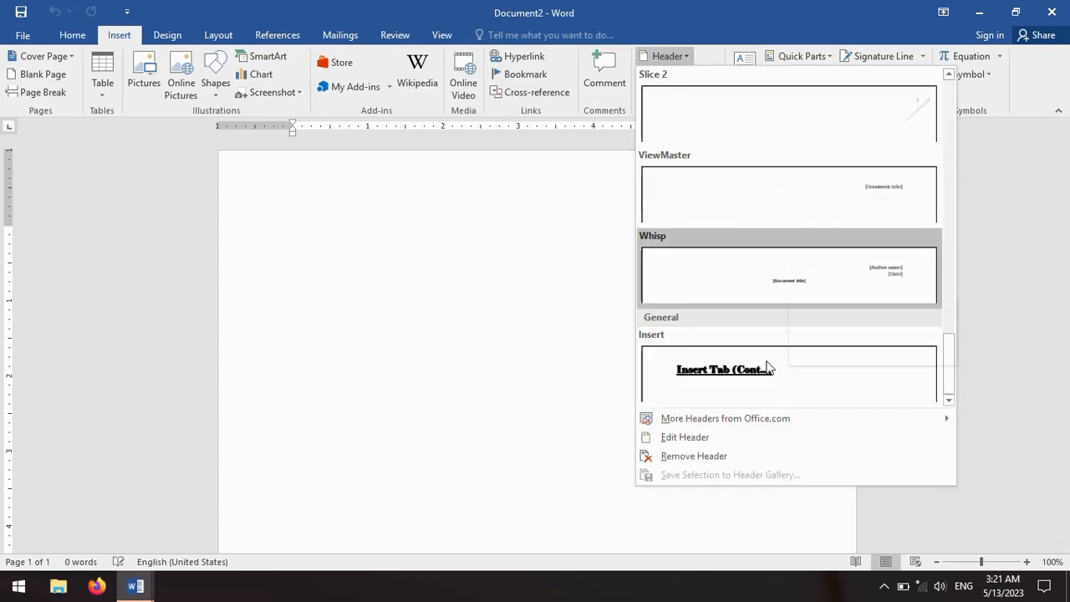
click(712, 370)
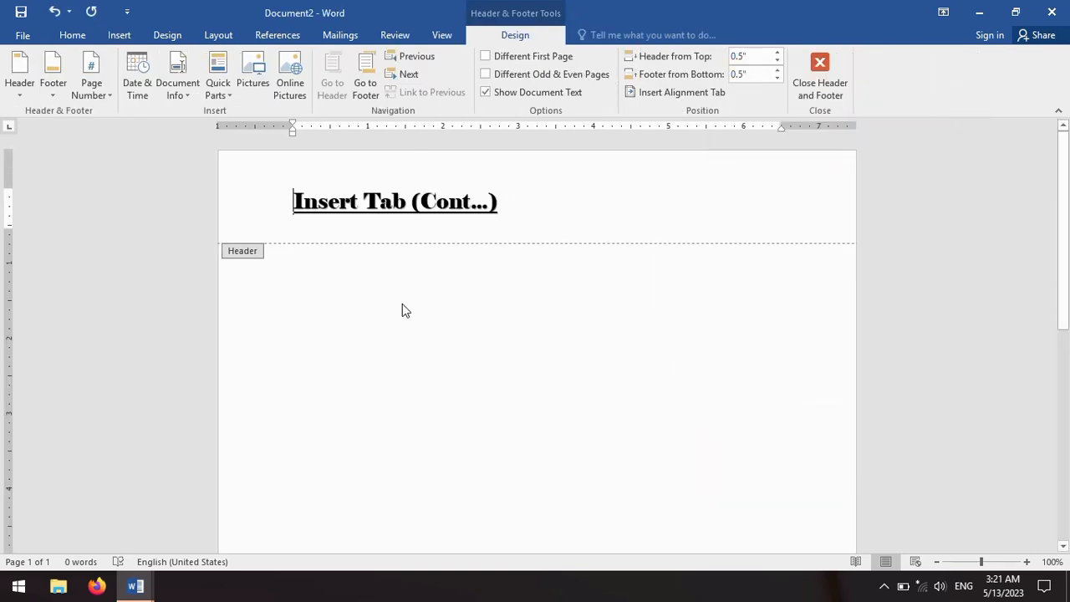
double_click(401, 340)
Insert the saved footer building block with the text "Quick parts" as the page footer
click(120, 35)
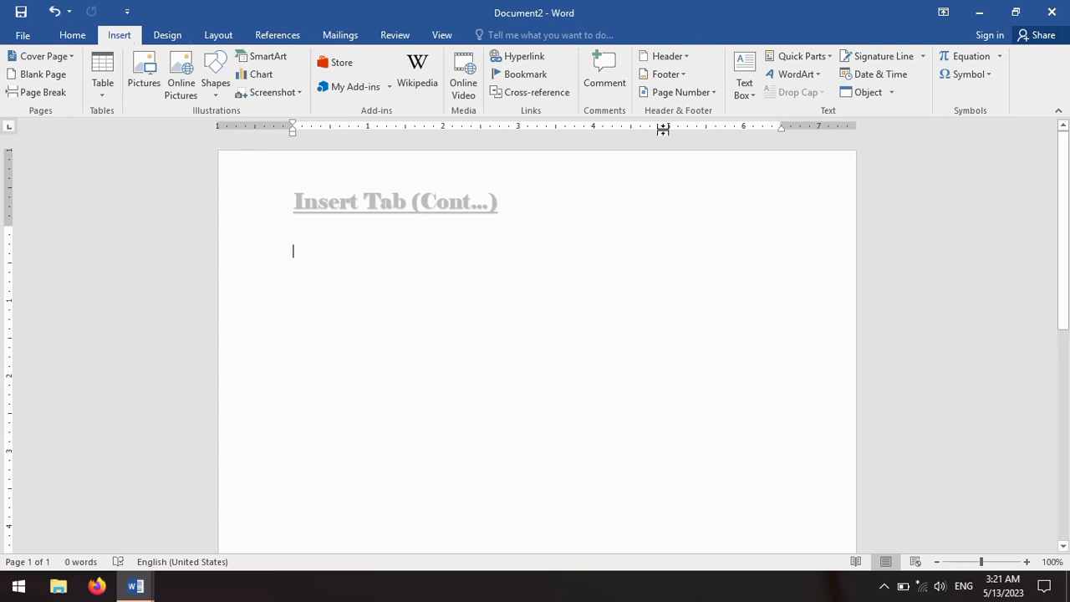
click(684, 75)
scroll(735, 334, down, 10)
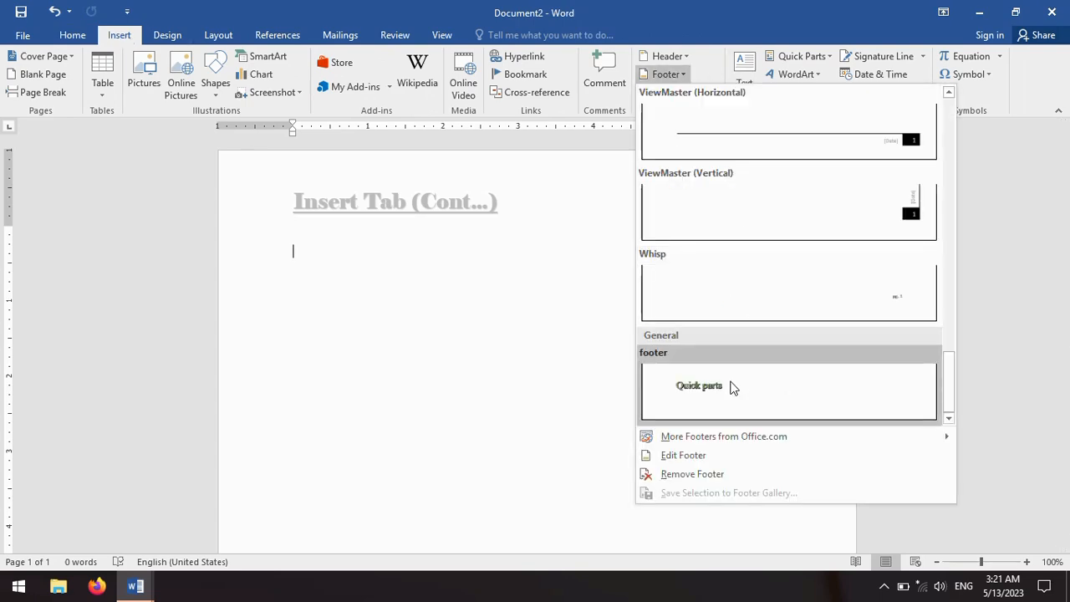
click(732, 387)
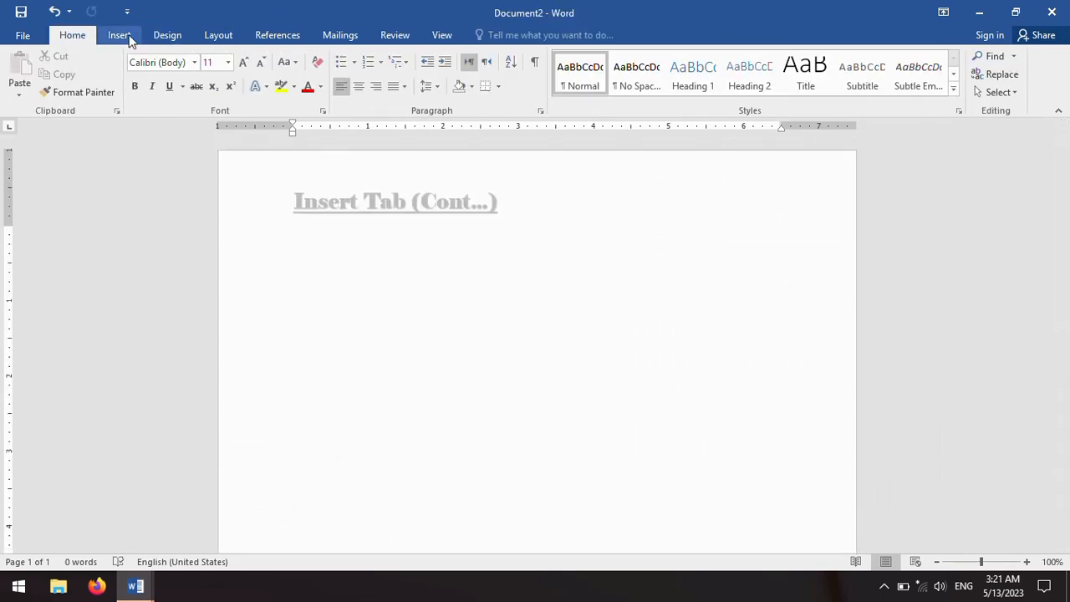
Insert the saved nca Quick Part with the Naveed Computers Academy letterhead into the document body
click(131, 35)
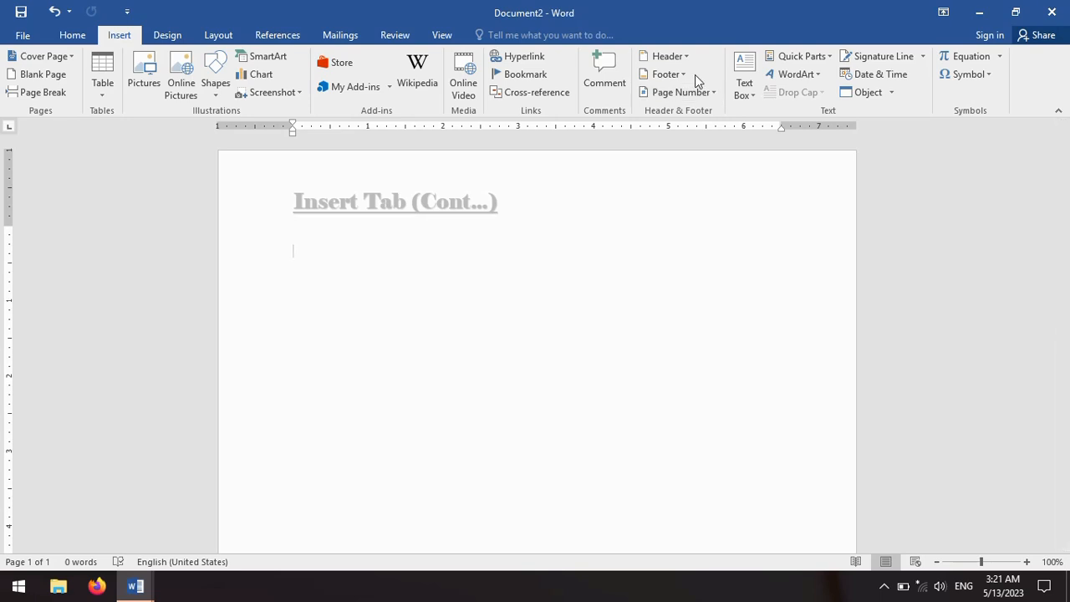
click(832, 57)
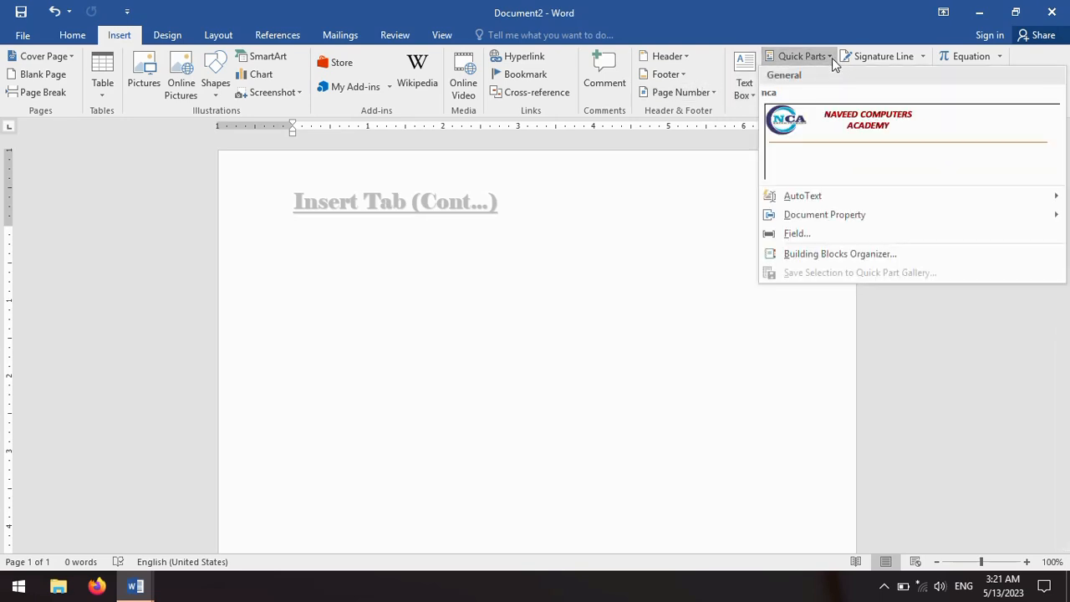
click(828, 145)
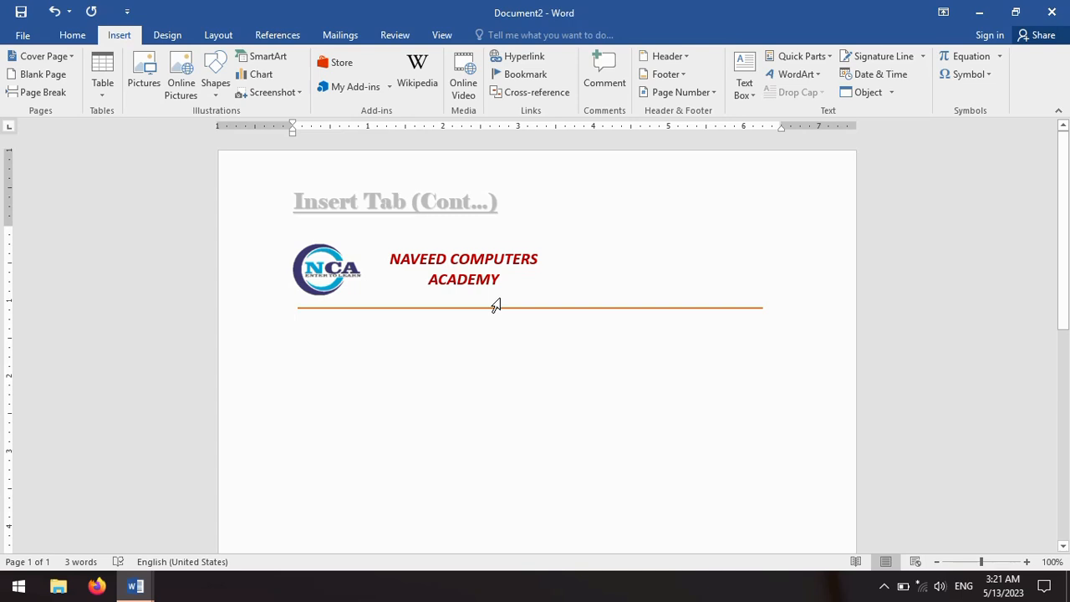
Start a new line below the letterhead and insert the saved table building block with Name, Age, Class, Marks and %age columns
key(Return)
click(99, 94)
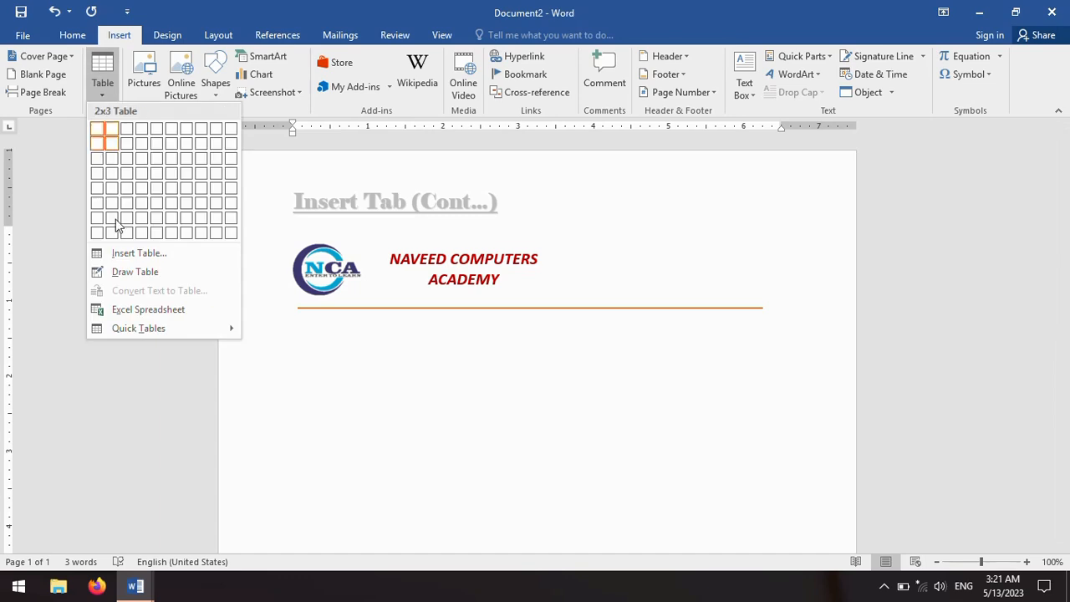
mouse_move(176, 327)
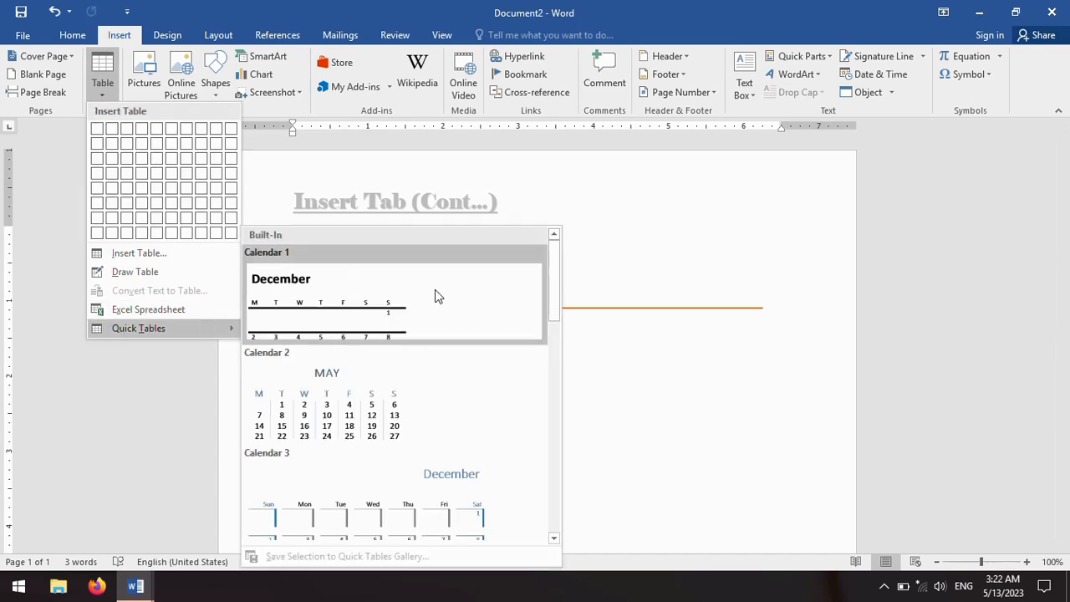
scroll(507, 325, down, 10)
mouse_move(553, 464)
mouse_down()
mouse_move(553, 444)
mouse_move(562, 483)
mouse_up()
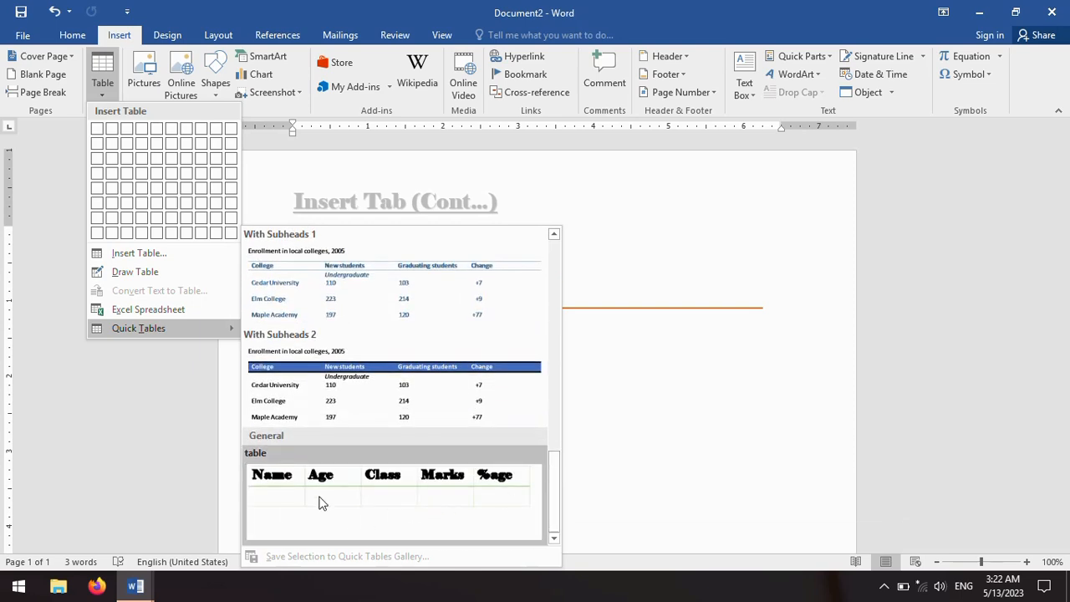
click(386, 497)
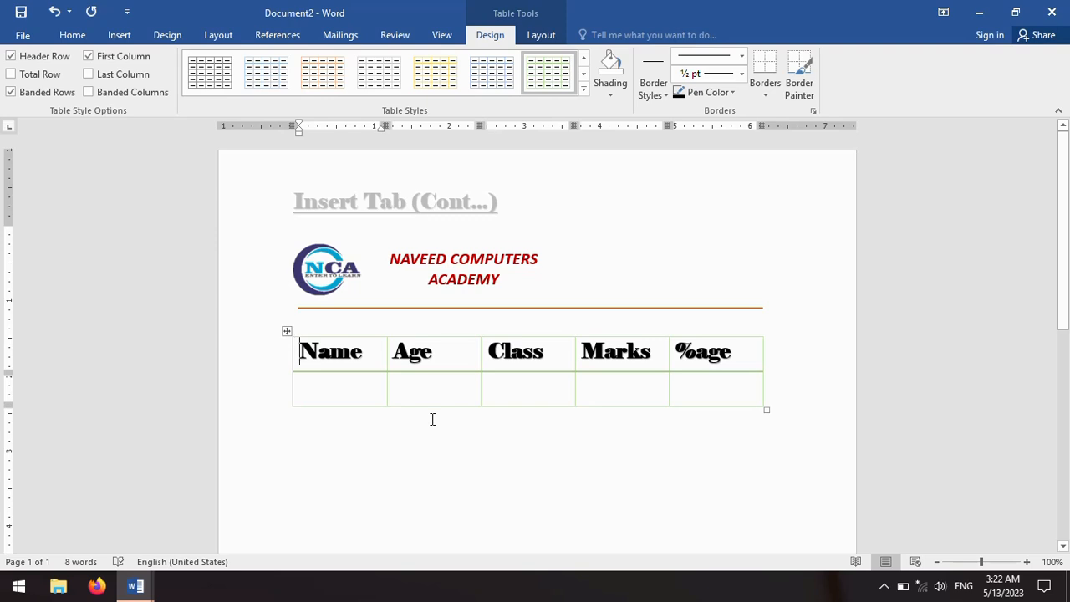
Open the Building Blocks Organizer and look through its list, previewing the Works Cited block
click(119, 34)
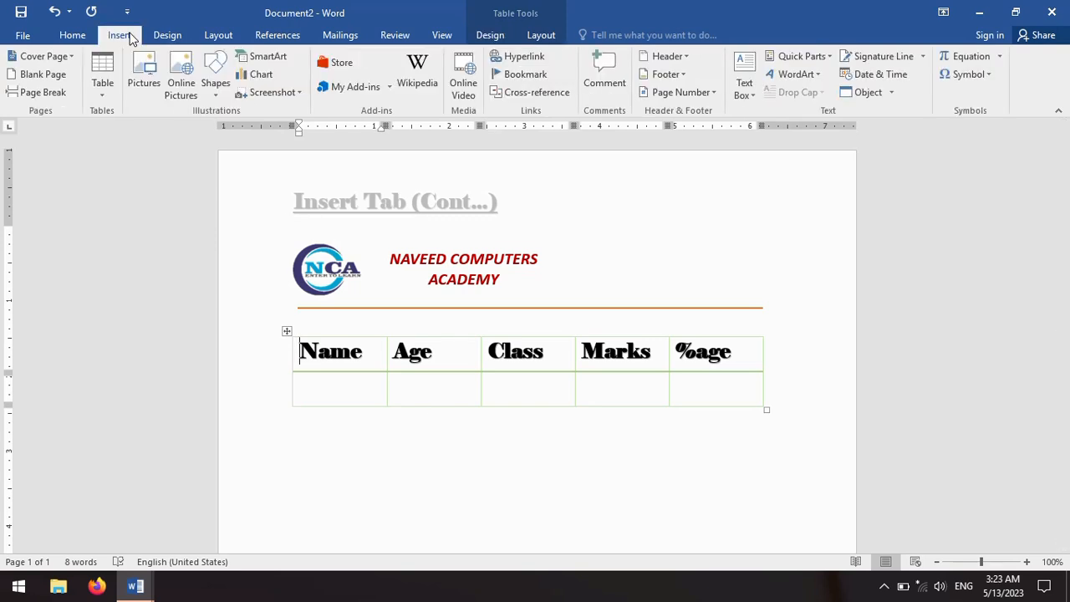
click(799, 56)
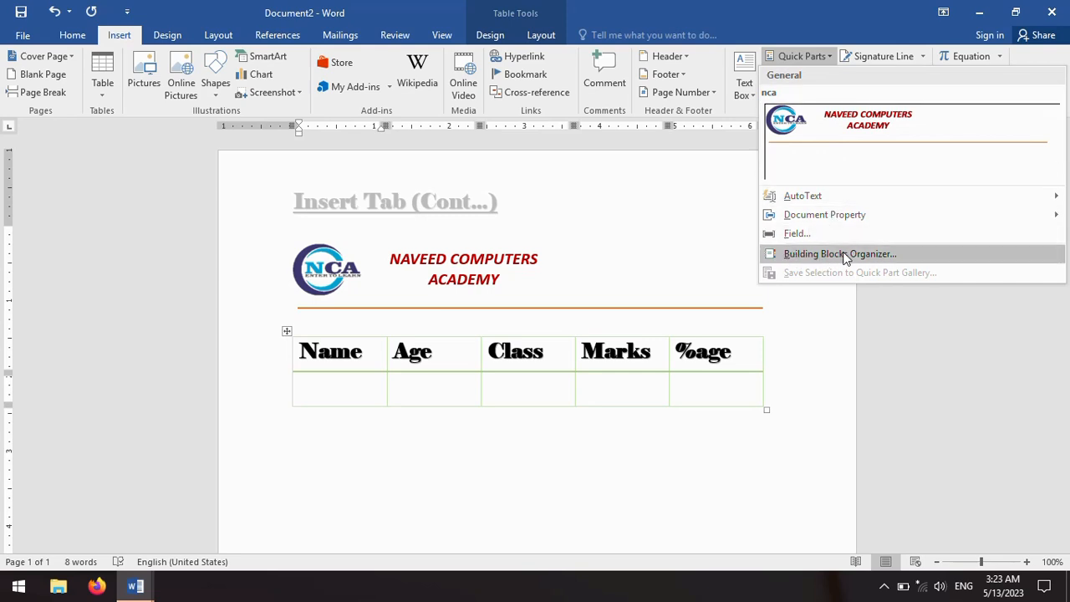
click(535, 440)
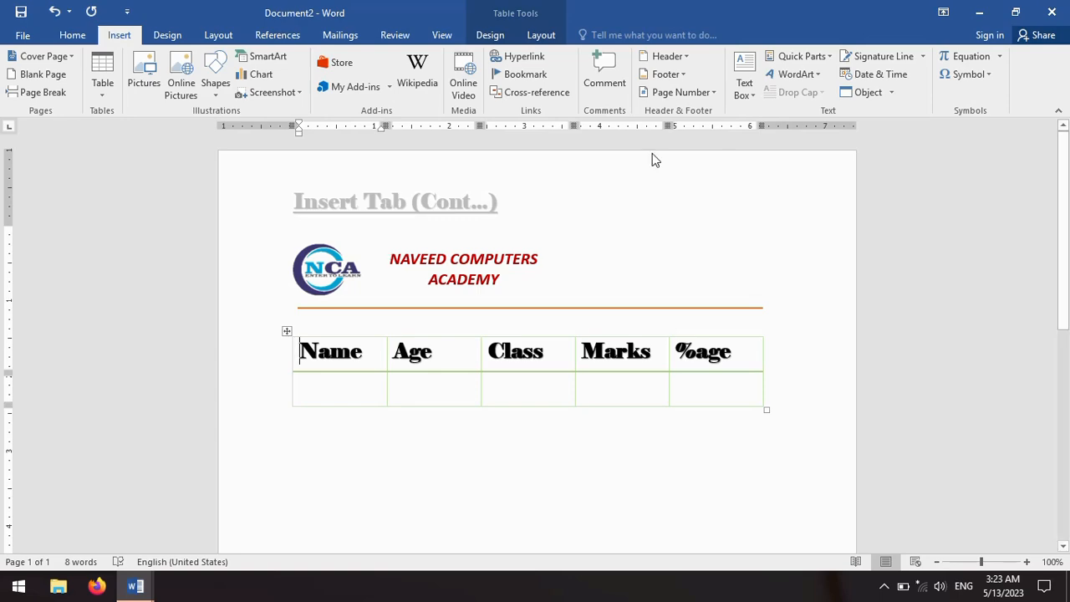
click(828, 59)
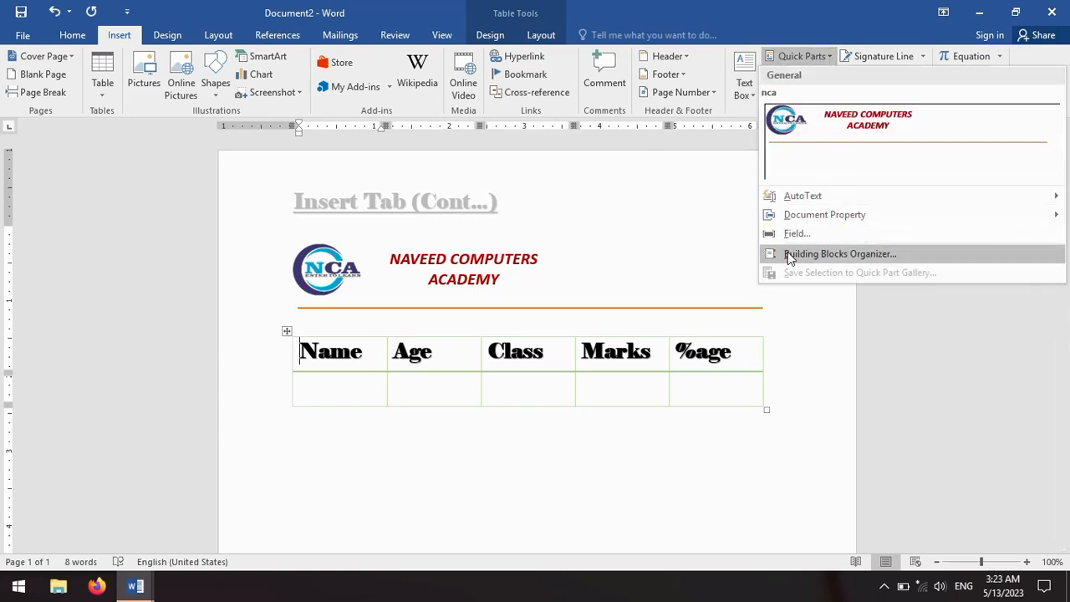
click(849, 254)
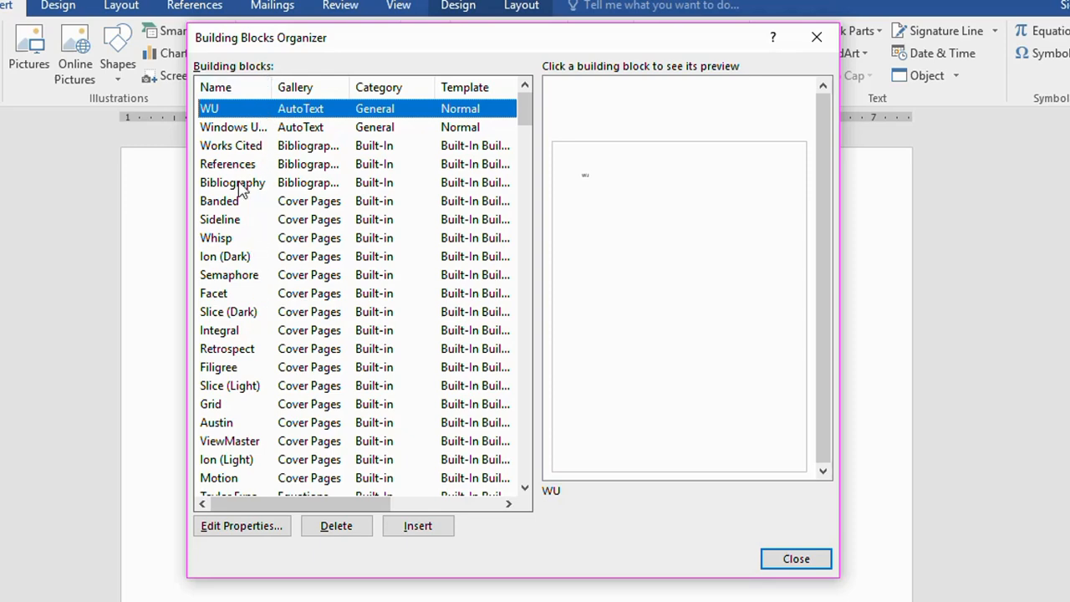
scroll(240, 188, down, 7)
scroll(240, 188, up, 6)
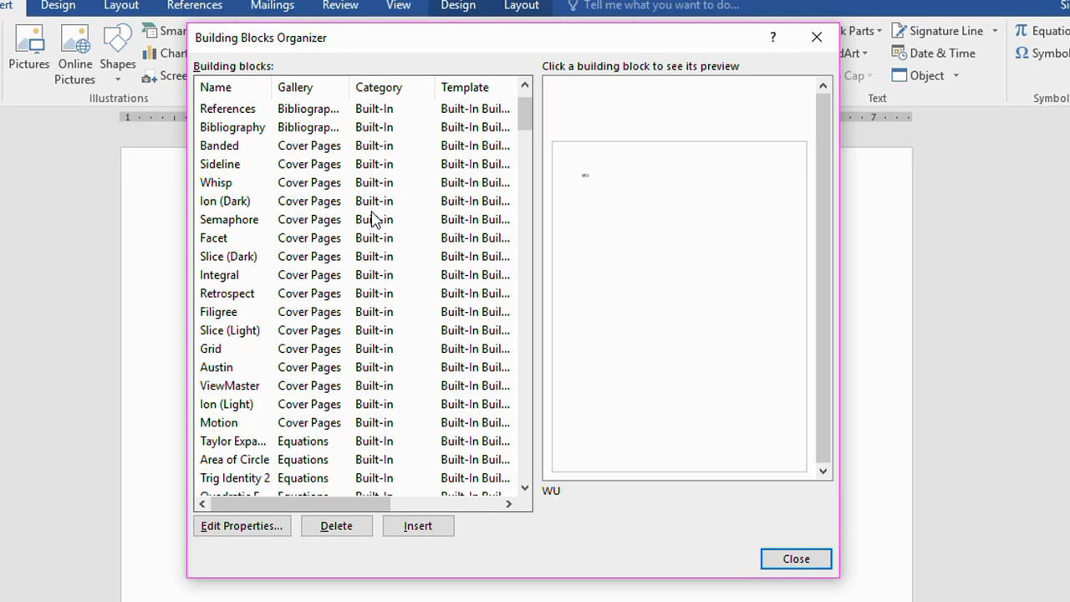
scroll(374, 219, up, 1)
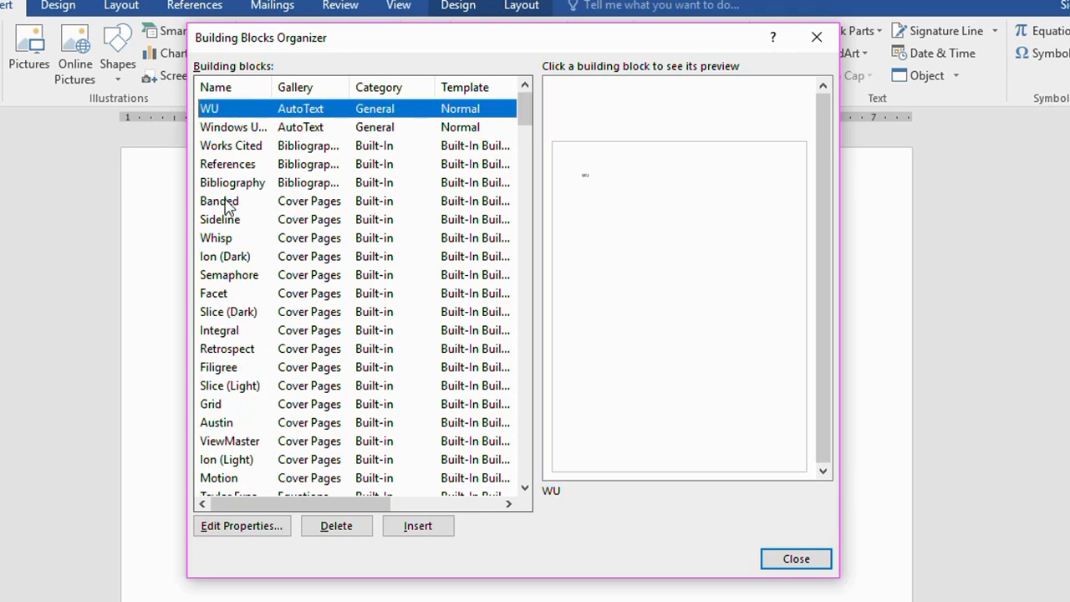
click(255, 148)
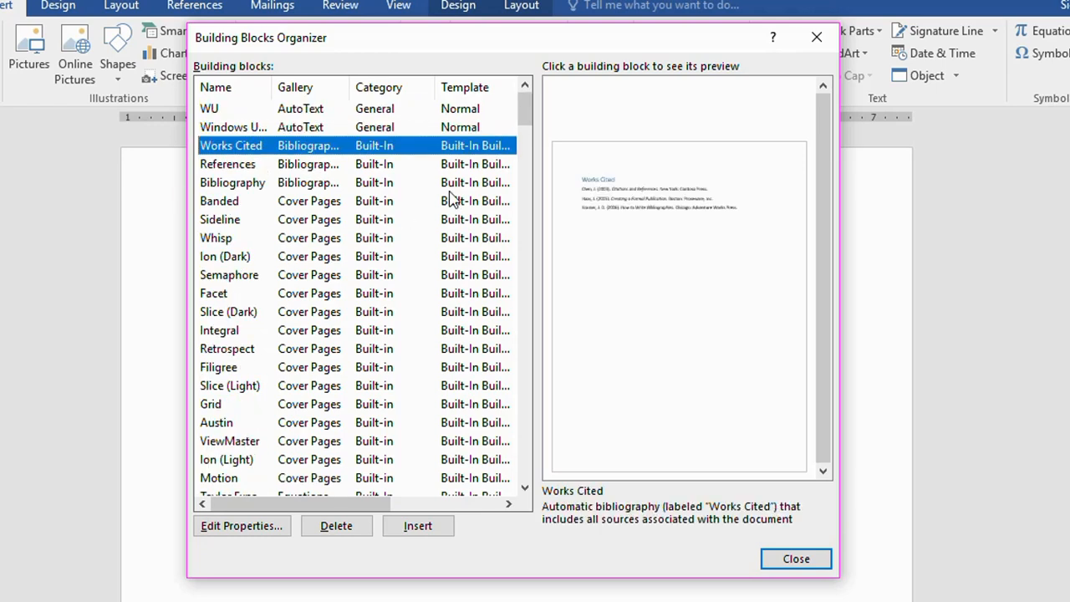
drag(526, 112, 526, 144)
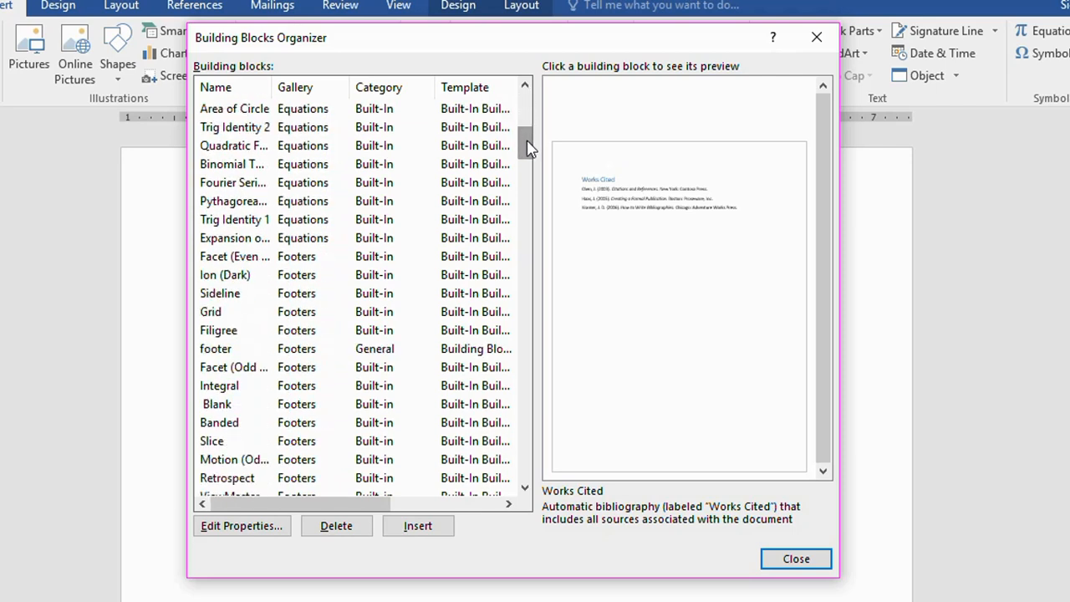
Examine the footer building block's properties, including its gallery and category choices, and cancel without saving any changes
click(226, 351)
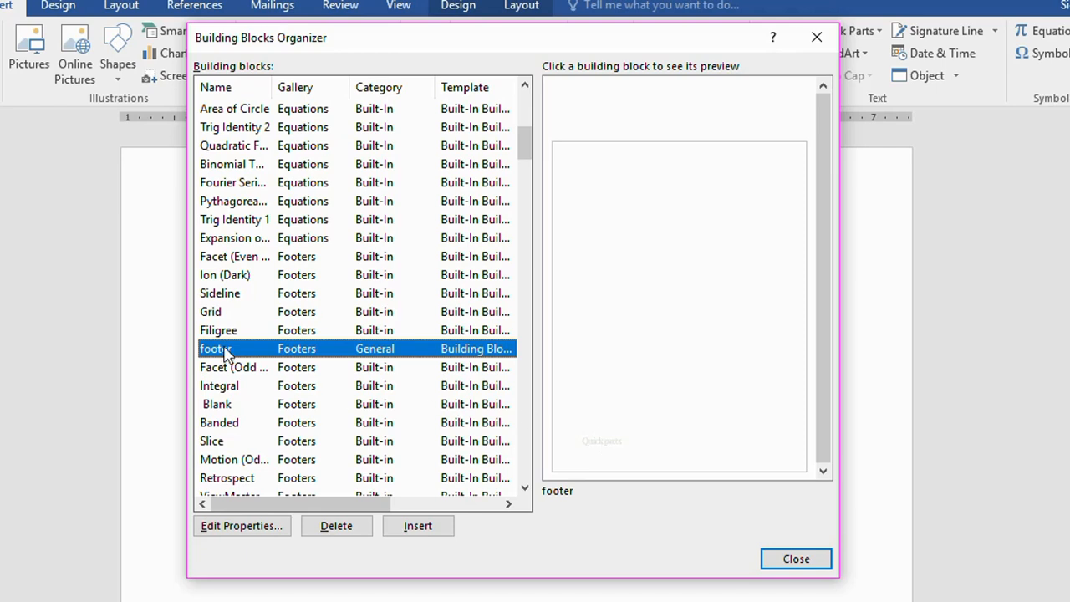
click(239, 528)
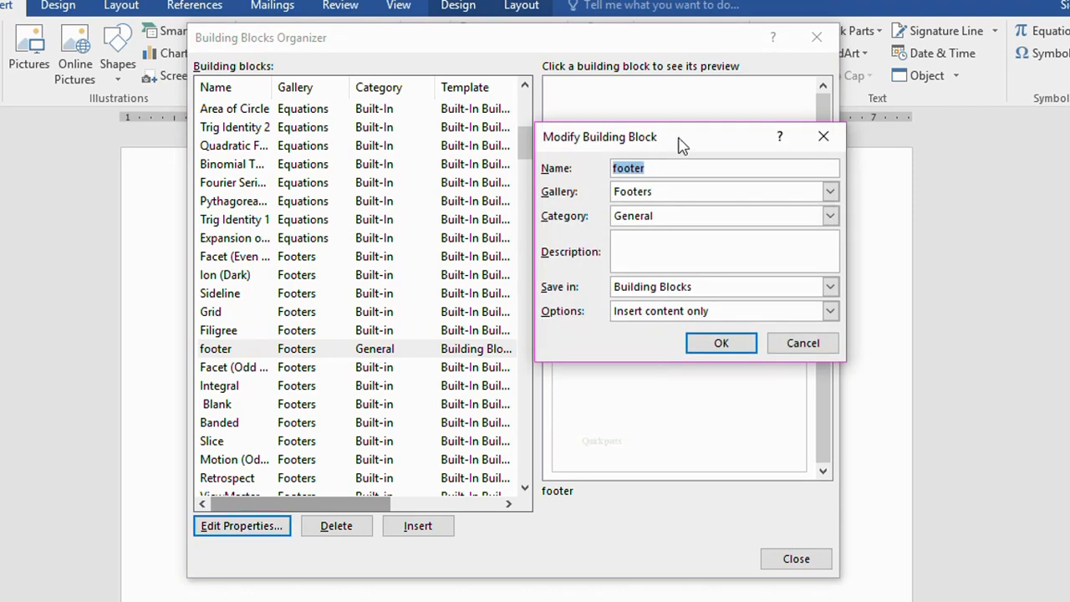
drag(679, 145, 690, 140)
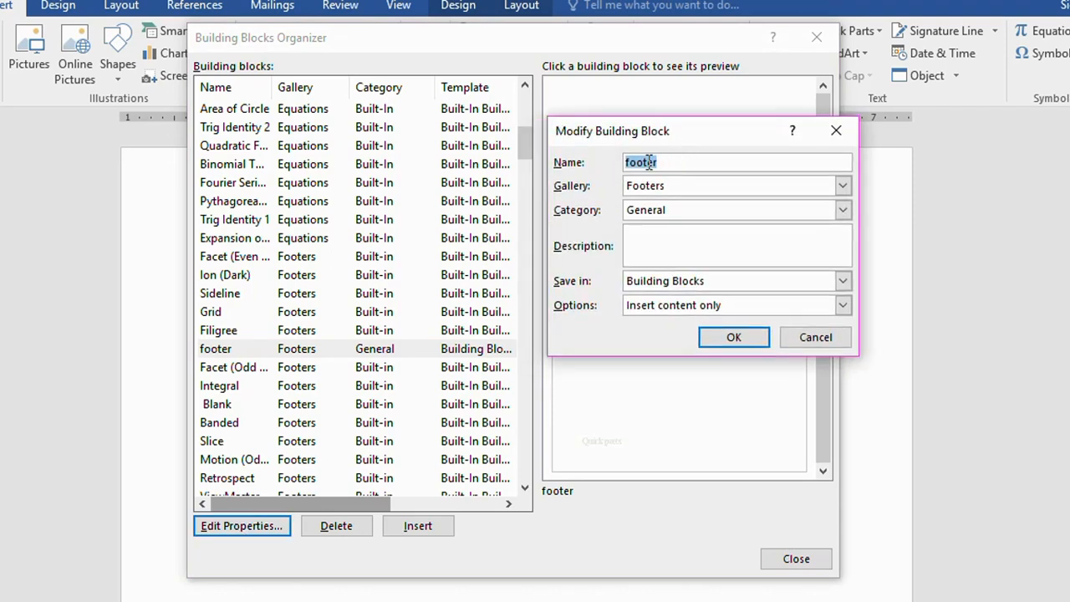
click(688, 186)
click(692, 186)
click(693, 188)
click(690, 212)
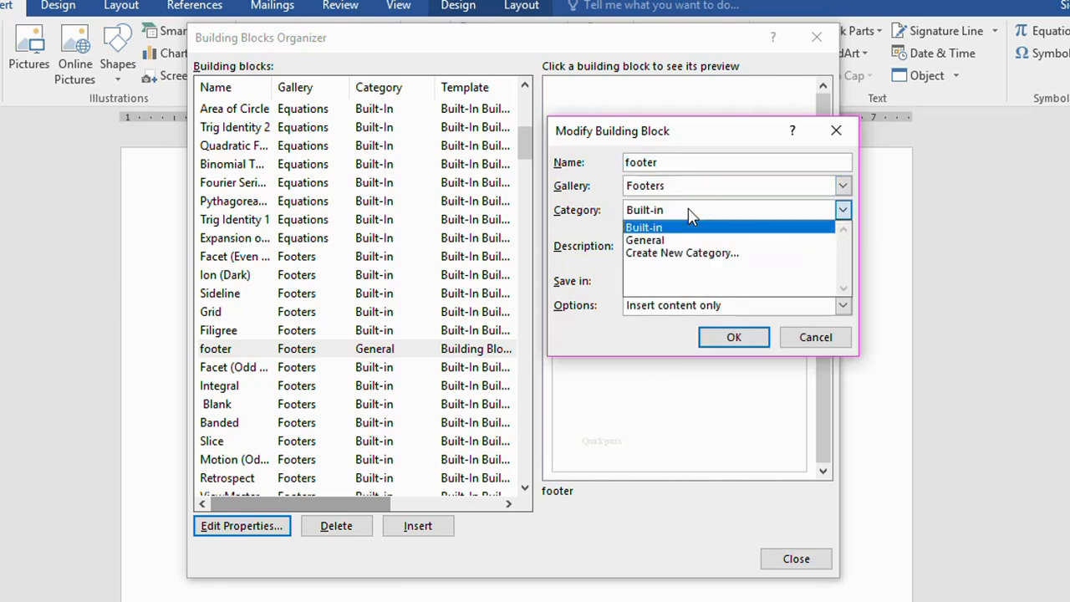
click(691, 212)
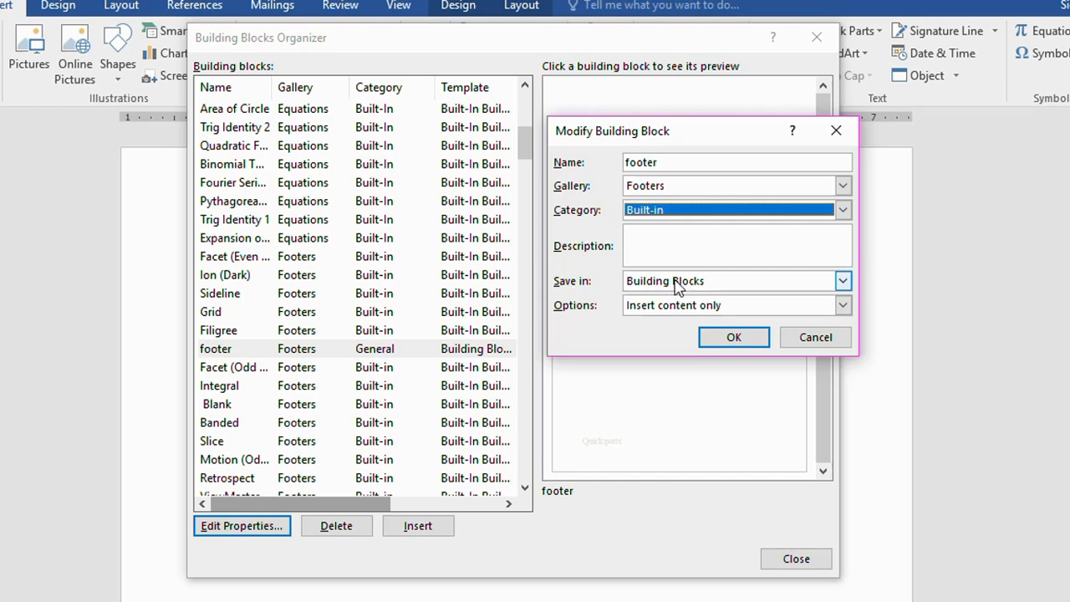
click(809, 337)
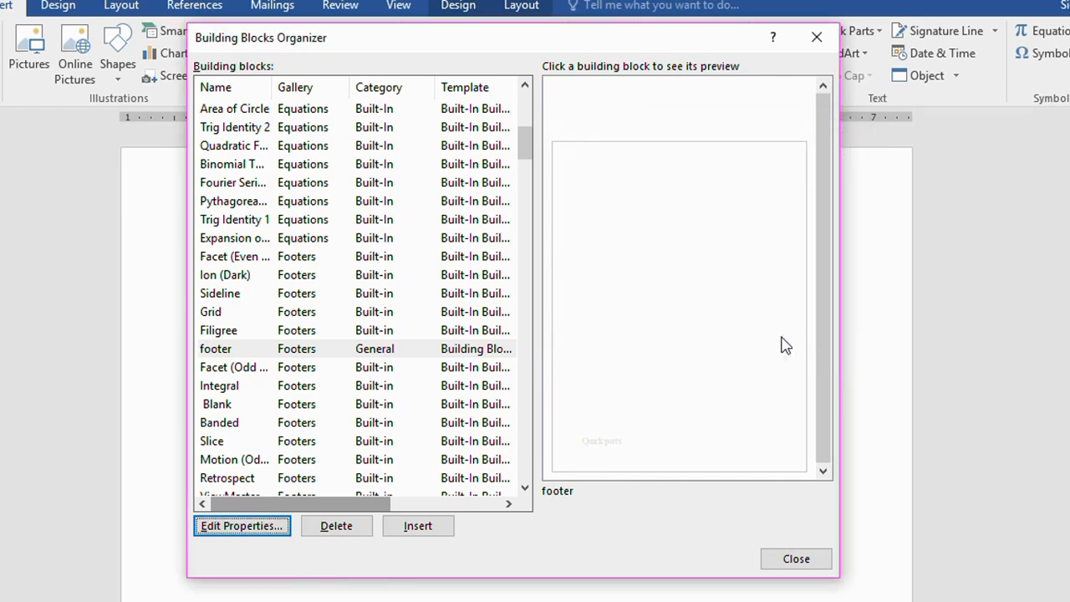
Delete the footer building block from the Building Blocks Organizer and close the organizer
click(230, 351)
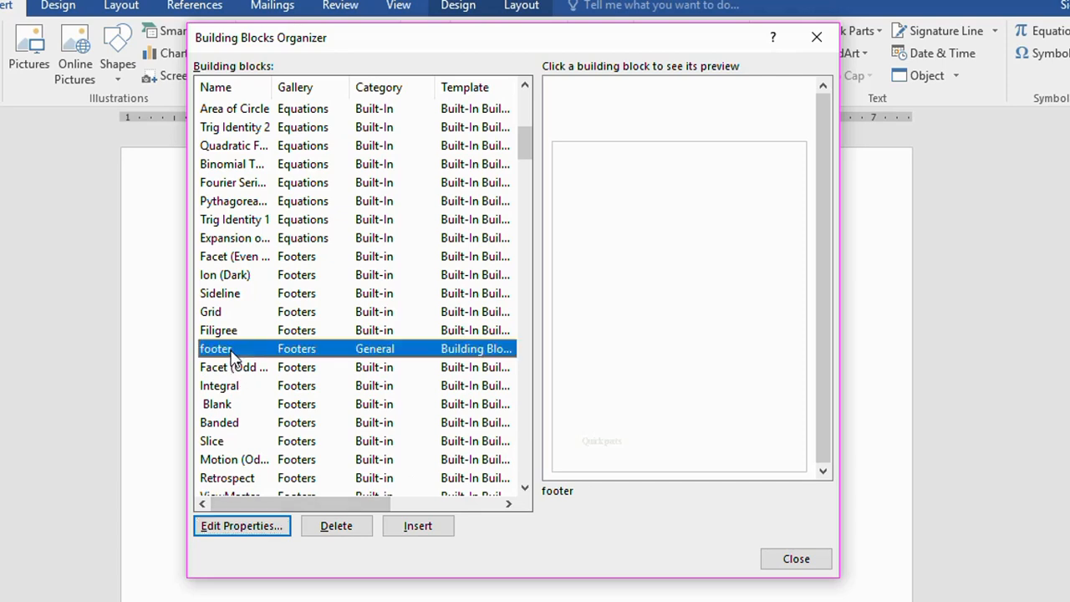
click(336, 525)
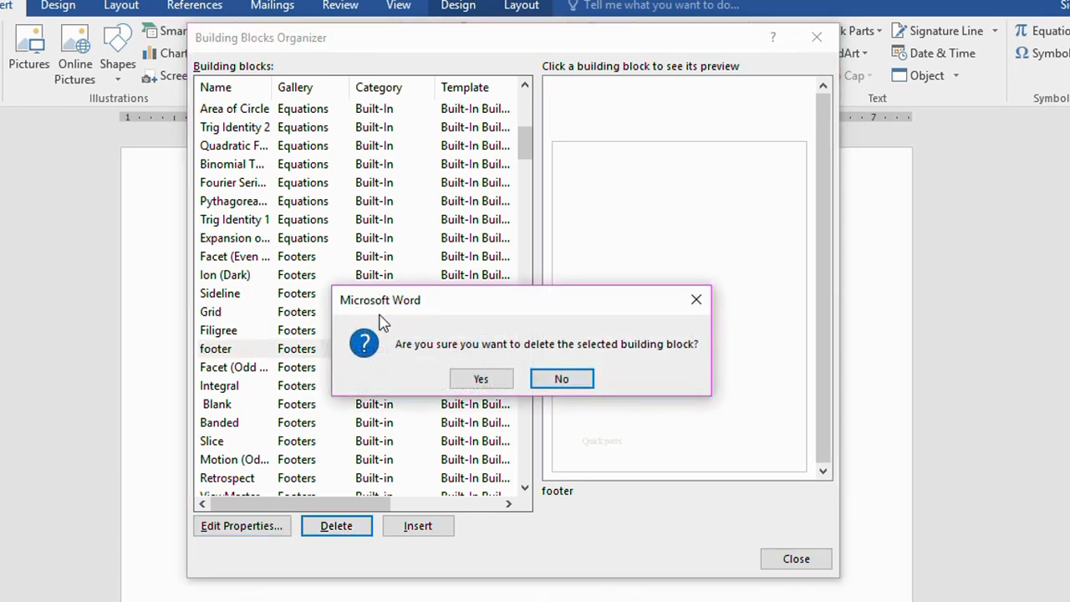
drag(467, 303, 515, 251)
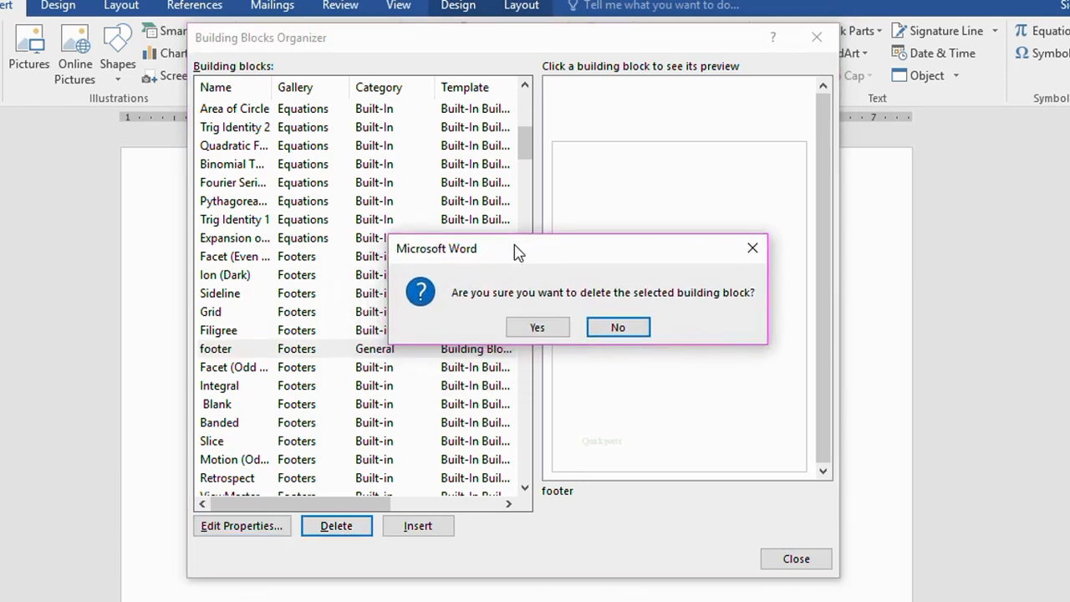
click(549, 328)
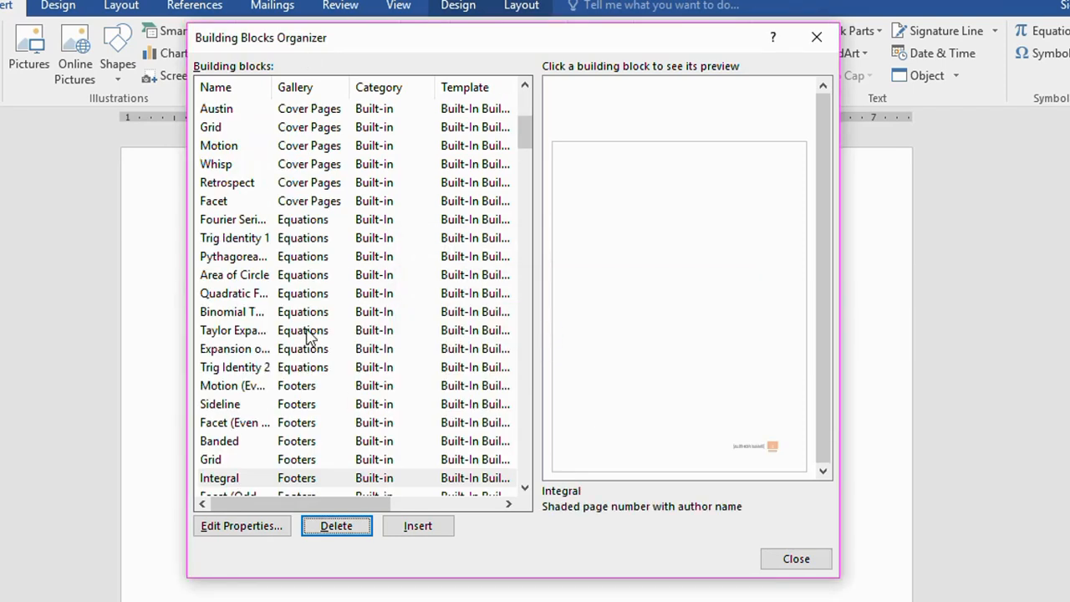
click(798, 561)
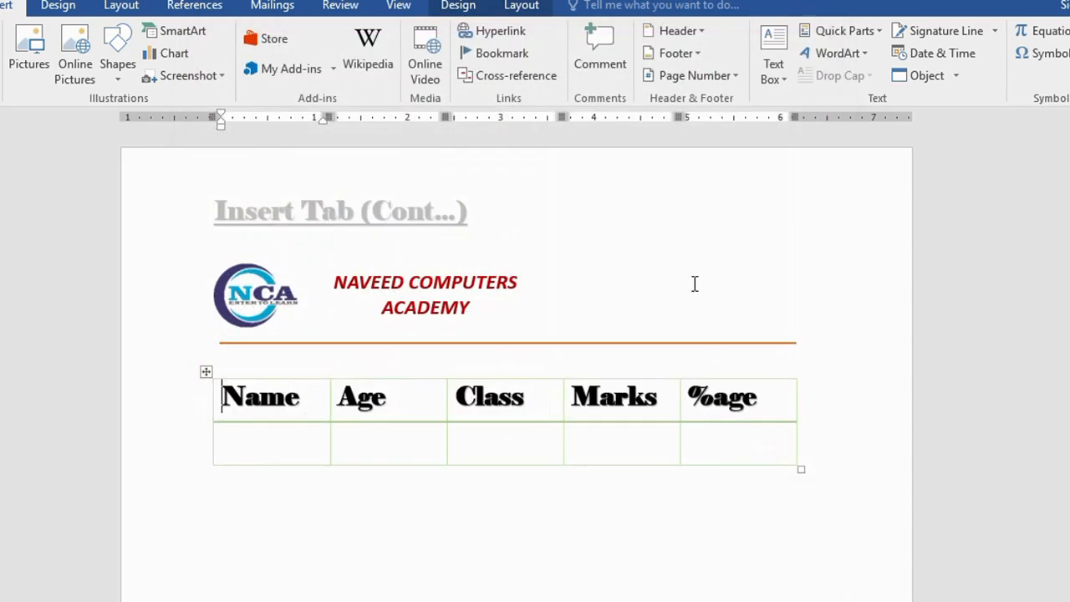
Check the Footer gallery for the deleted footer block and view the Watermark and Header galleries with their save-selection options
click(699, 57)
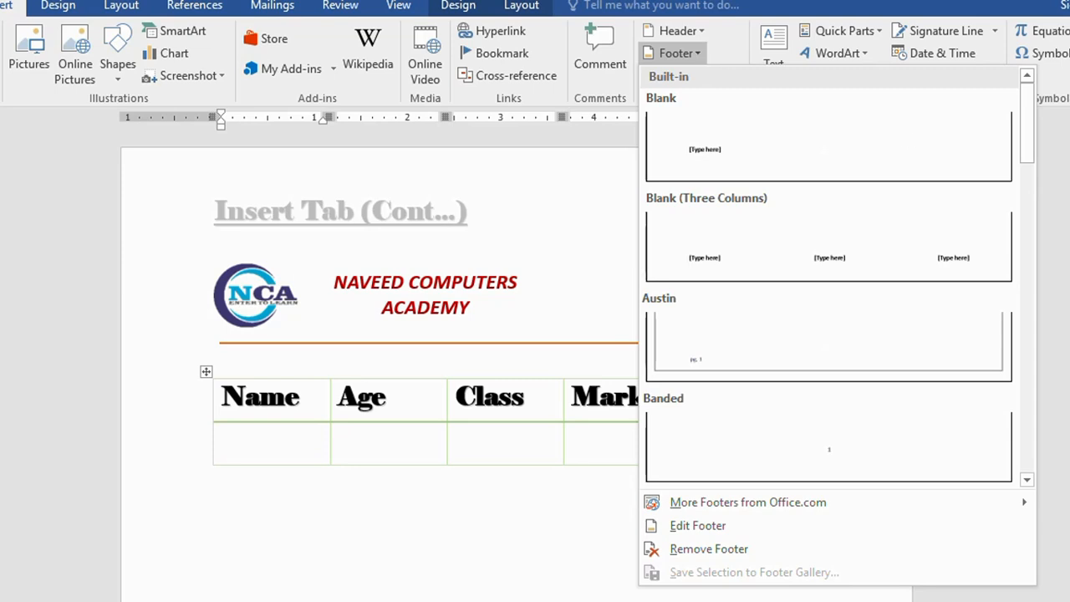
drag(1028, 140, 1033, 468)
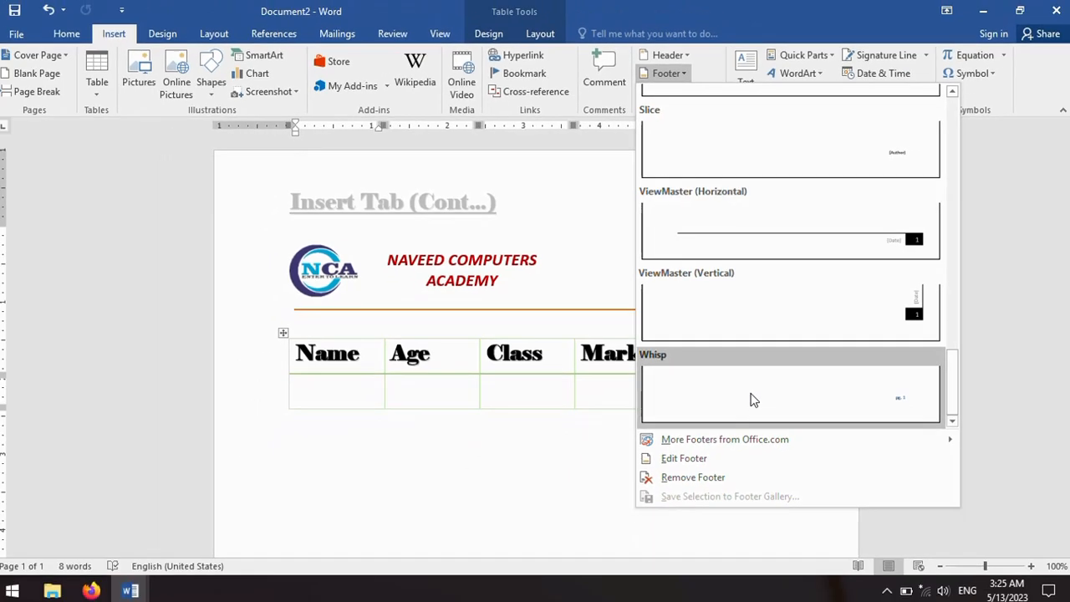
click(167, 35)
click(931, 84)
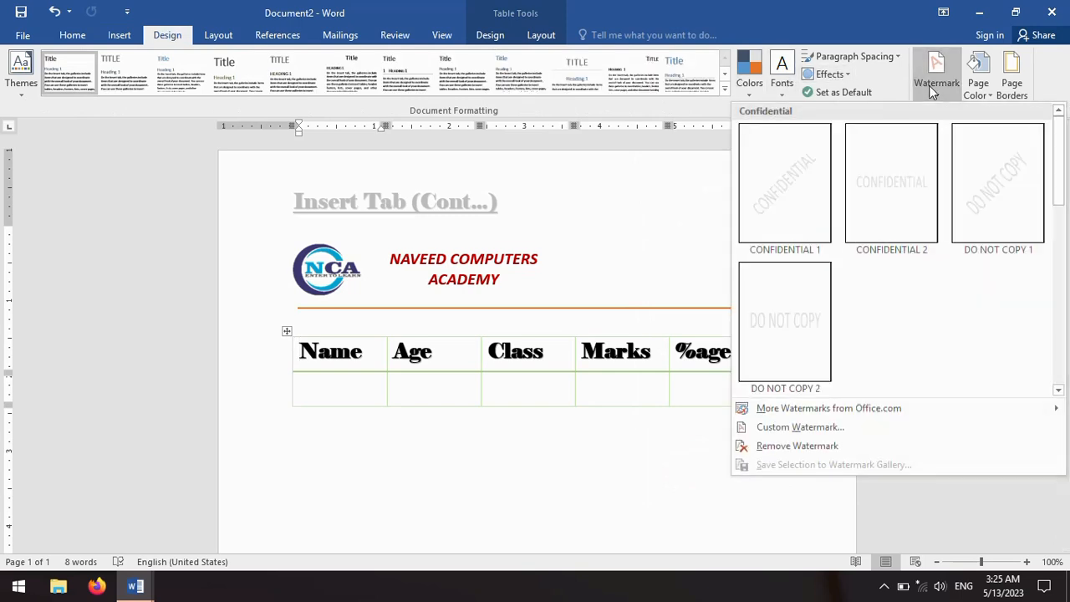
click(728, 22)
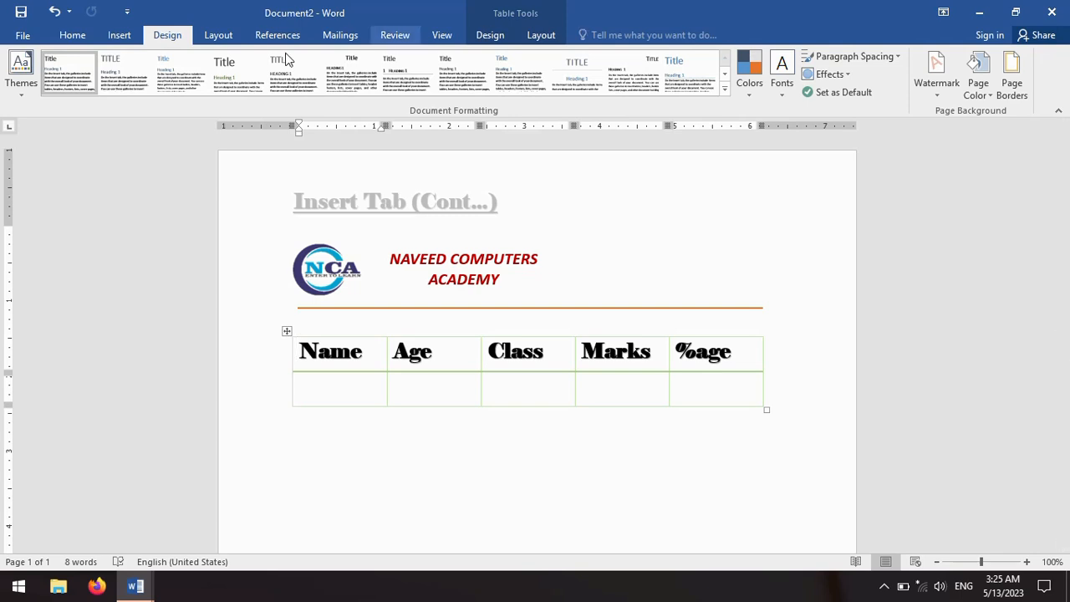
click(116, 34)
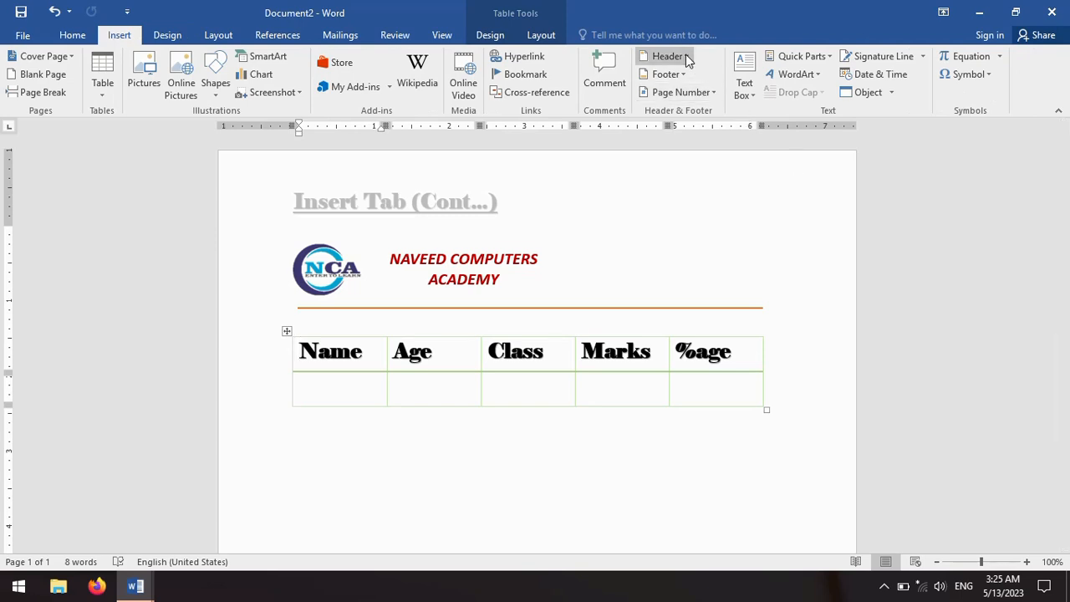
click(684, 55)
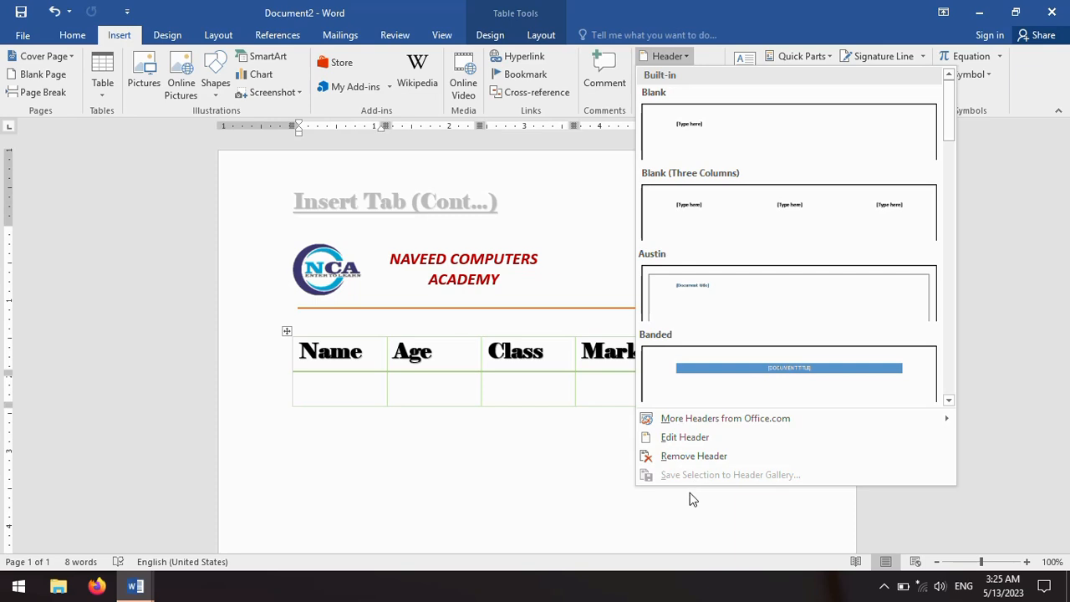
click(690, 493)
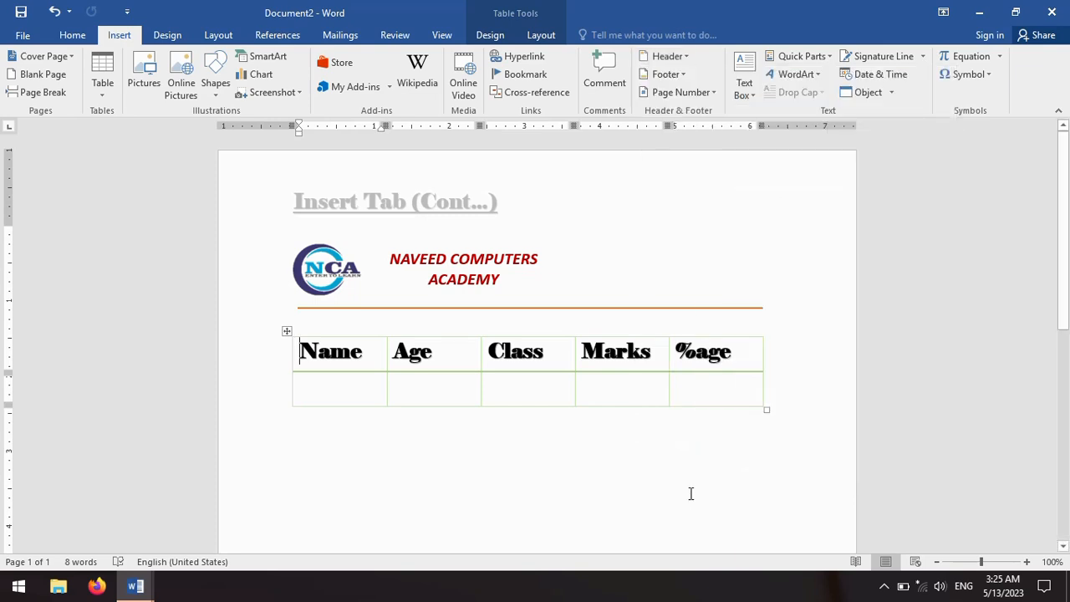